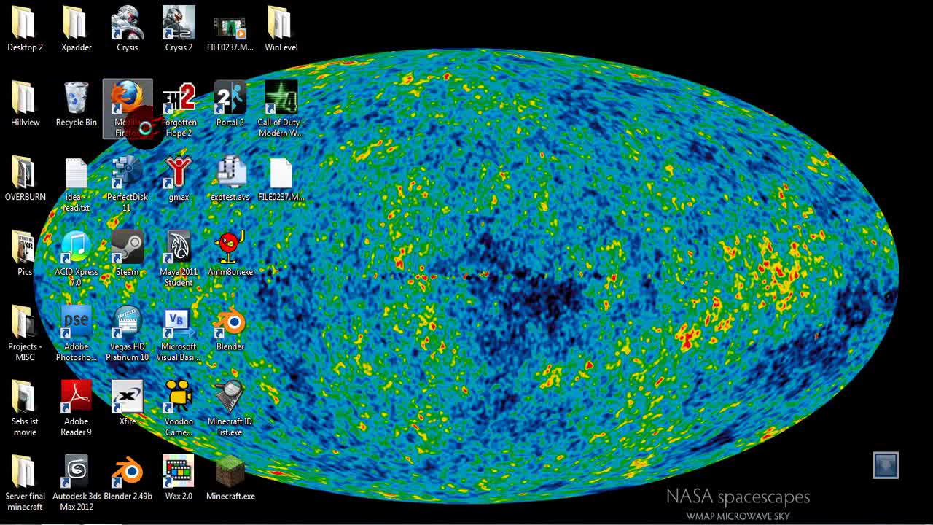
{"action": "left_click", "coordinate": [261, 172]}
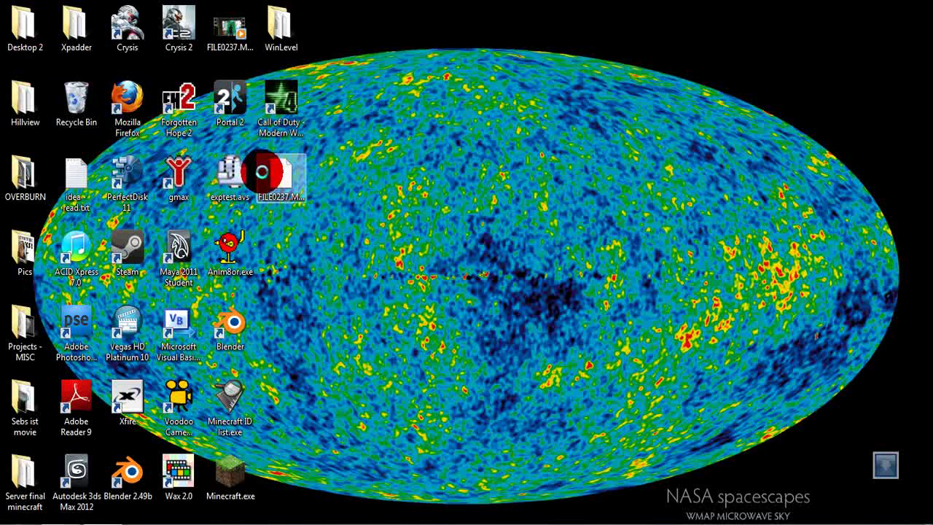
{"action": "left_click", "coordinate": [249, 145]}
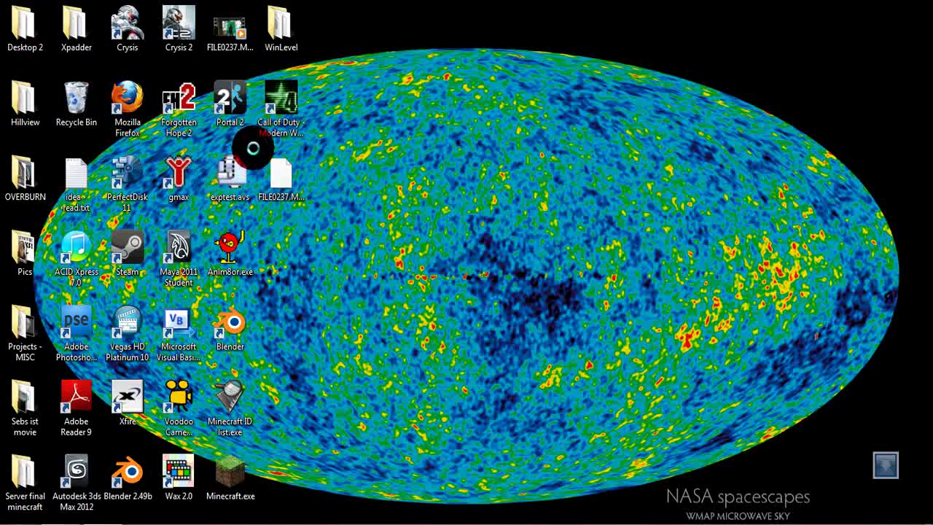
{"action": "left_click", "coordinate": [261, 167]}
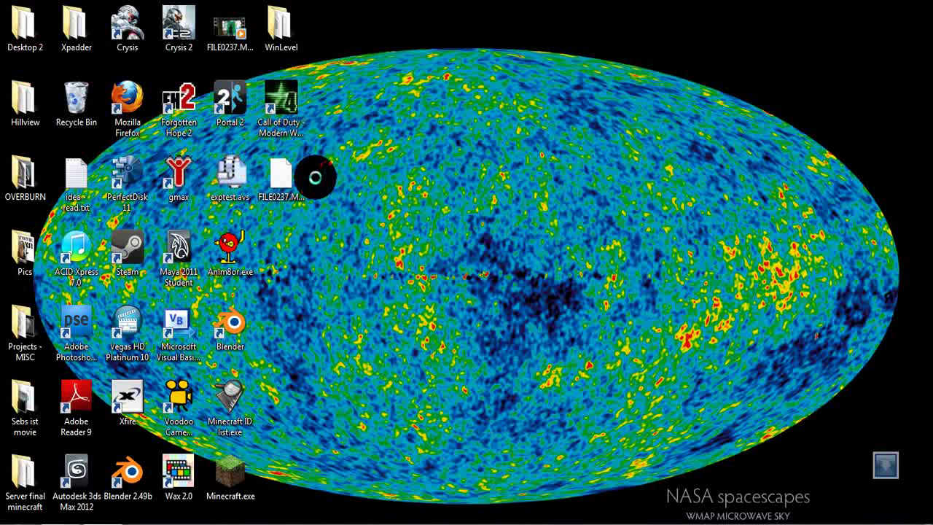
{"action": "left_click", "coordinate": [349, 244]}
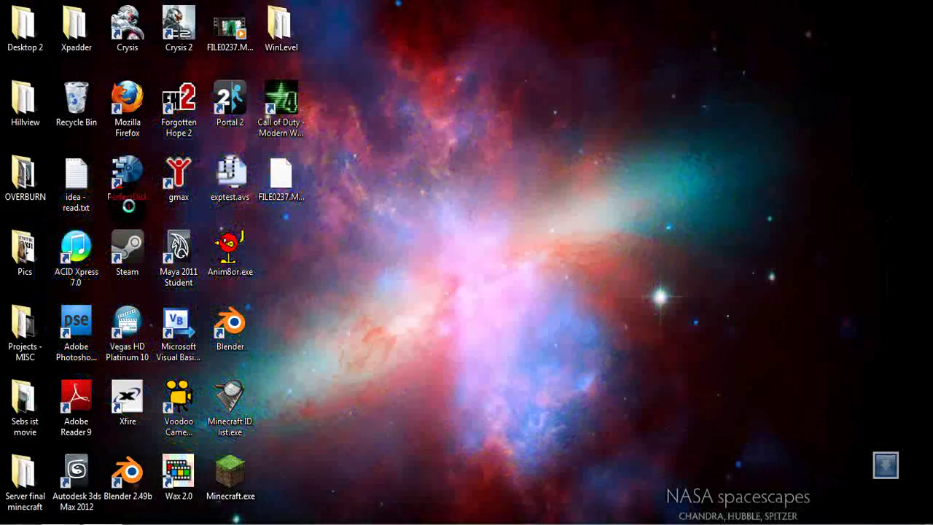
Launch Wax 2.0 from the desktop.
{"action": "double_click", "coordinate": [180, 478]}
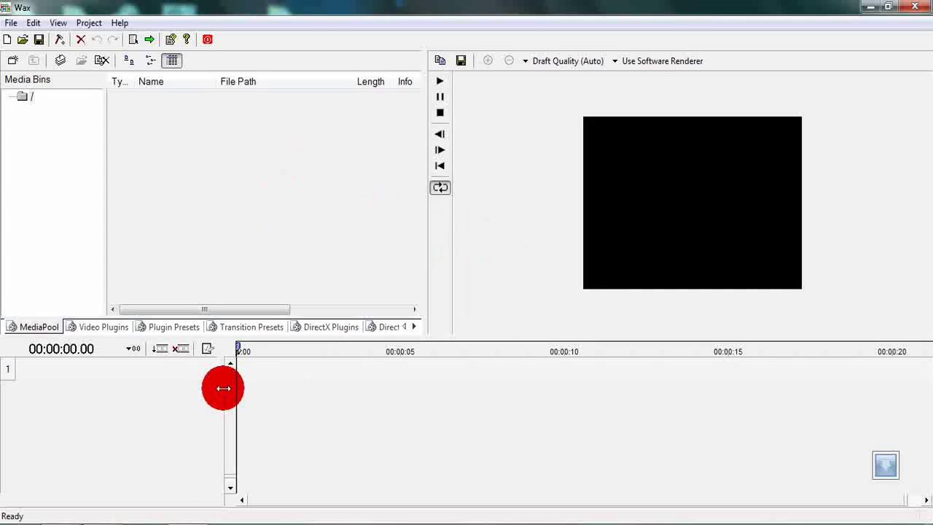
{"action": "left_click_drag", "start_coordinate": [239, 347], "coordinate": [129, 351]}
{"action": "left_click", "coordinate": [804, 162]}
{"action": "left_click", "coordinate": [652, 317]}
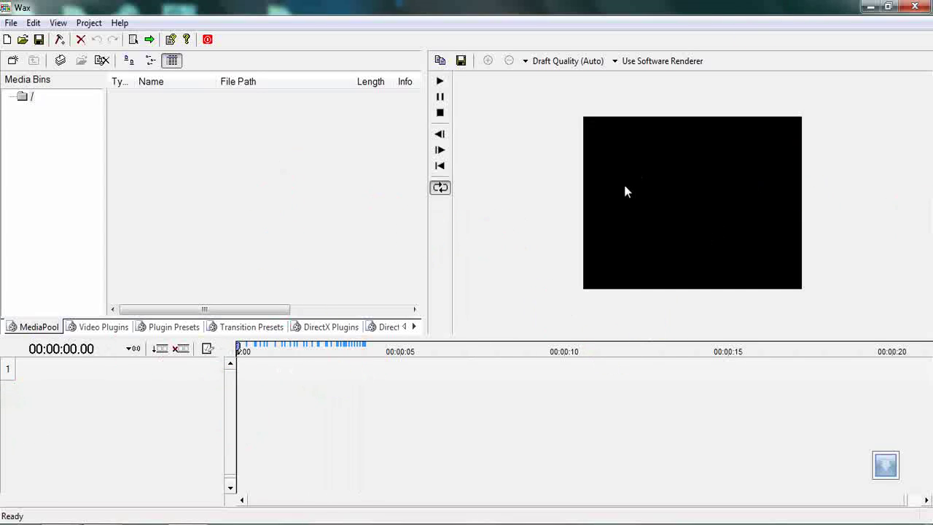
{"action": "left_click", "coordinate": [434, 122]}
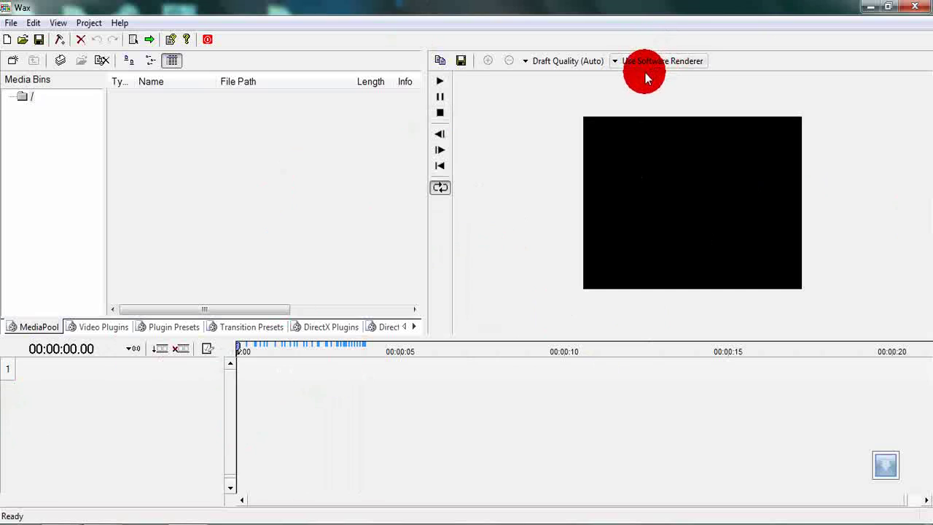
In the project settings, set the frame width to 1280, frame height to 720 and frame rate to 30.
{"action": "left_click", "coordinate": [136, 40]}
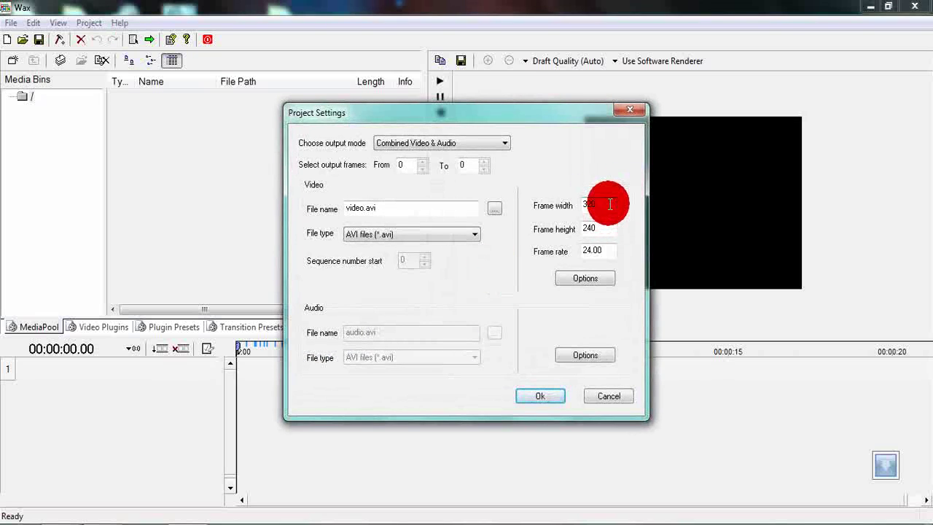
{"action": "double_click", "coordinate": [610, 204]}
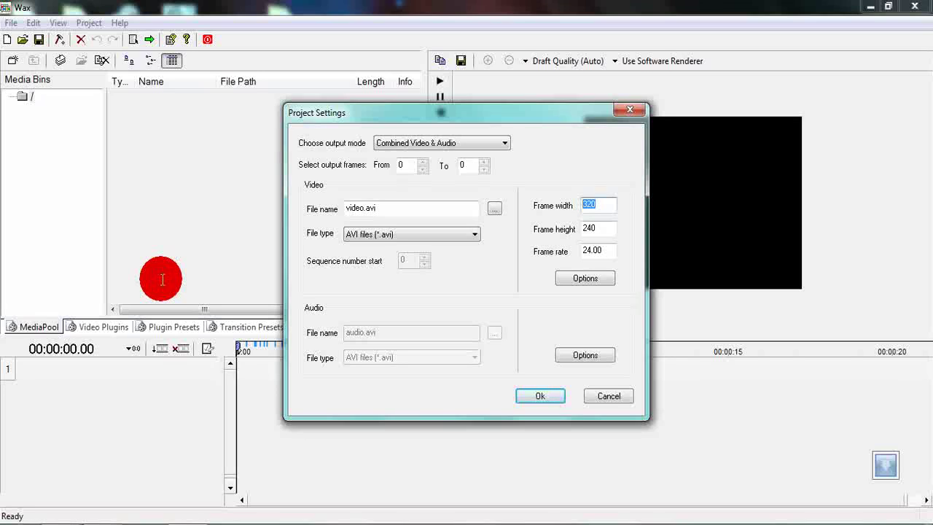
{"action": "type", "text": "1280"}
{"action": "key", "text": "Tab"}
{"action": "type", "text": "720"}
{"action": "key", "text": "Tab"}
{"action": "type", "text": "20"}
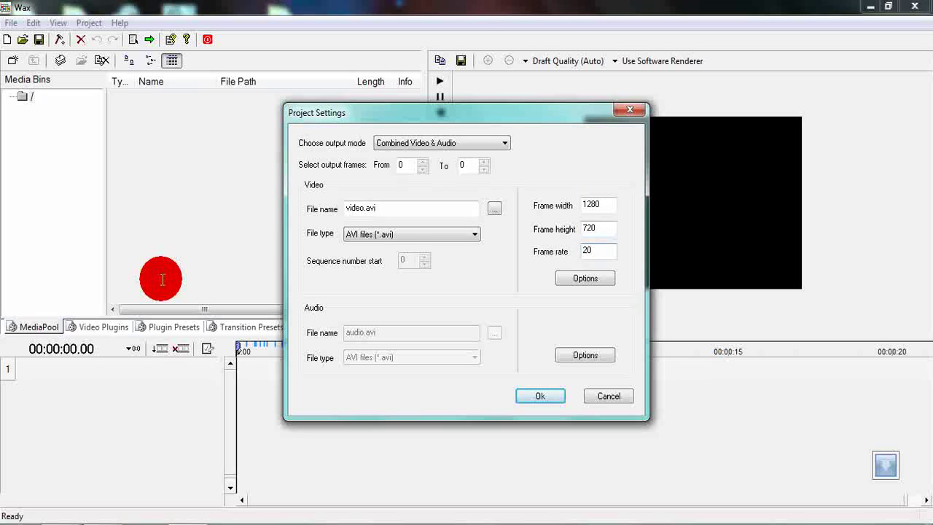
{"action": "key", "text": "BackSpace"}
{"action": "key", "text": "BackSpace"}
{"action": "type", "text": "30"}
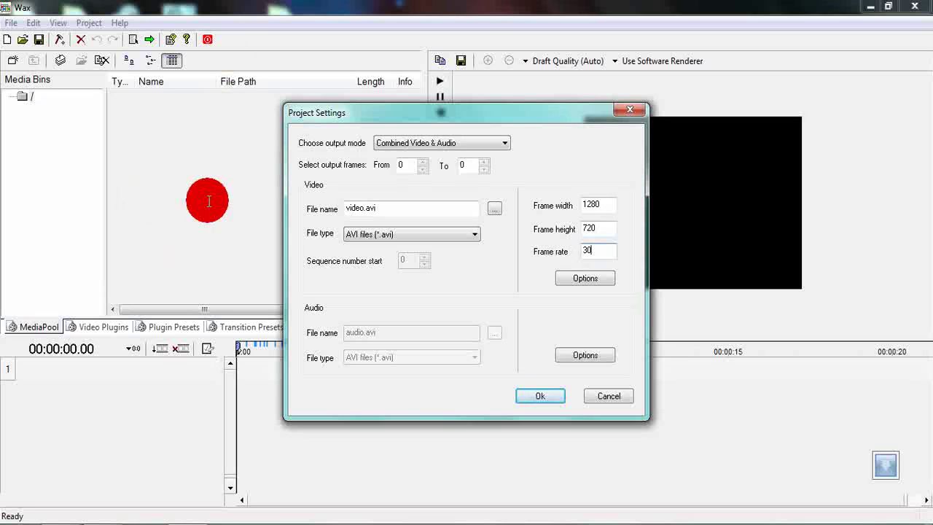
Choose the Xvid MPEG-4 Codec as the AVI video compression and apply the project settings.
{"action": "key", "text": "Tab"}
{"action": "key", "text": "Return"}
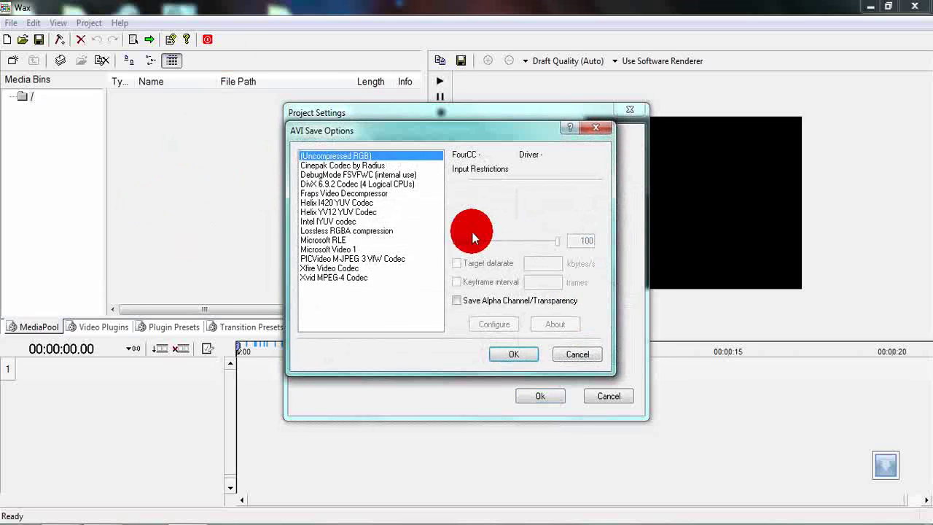
{"action": "left_click", "coordinate": [333, 277]}
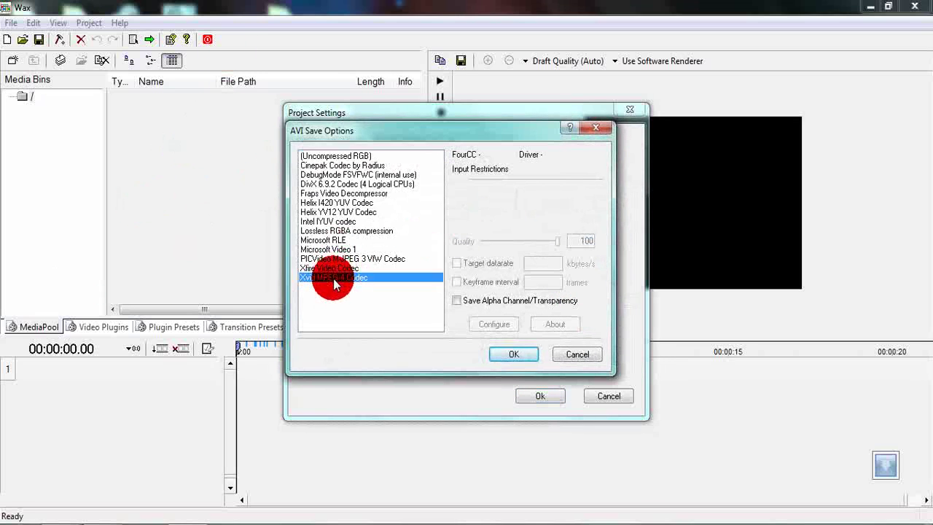
{"action": "left_click", "coordinate": [535, 357]}
{"action": "left_click", "coordinate": [548, 397]}
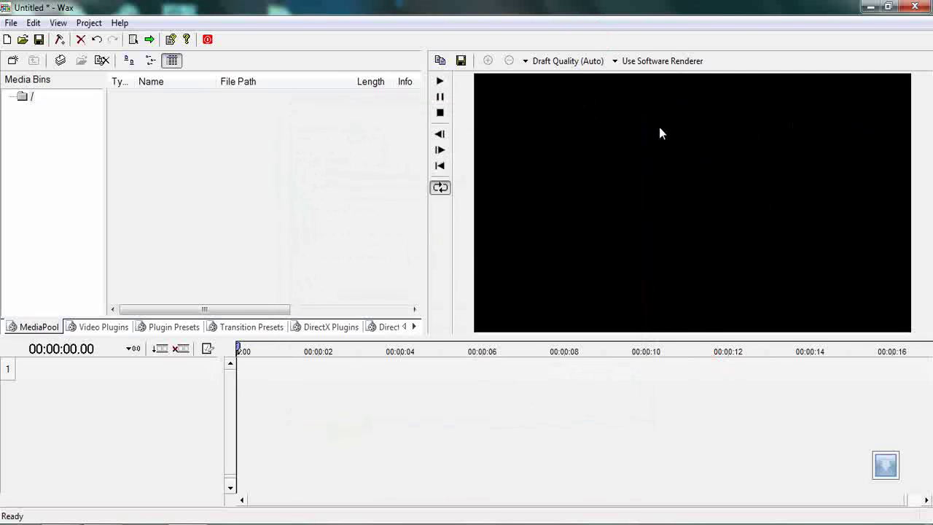
{"action": "left_click", "coordinate": [519, 345]}
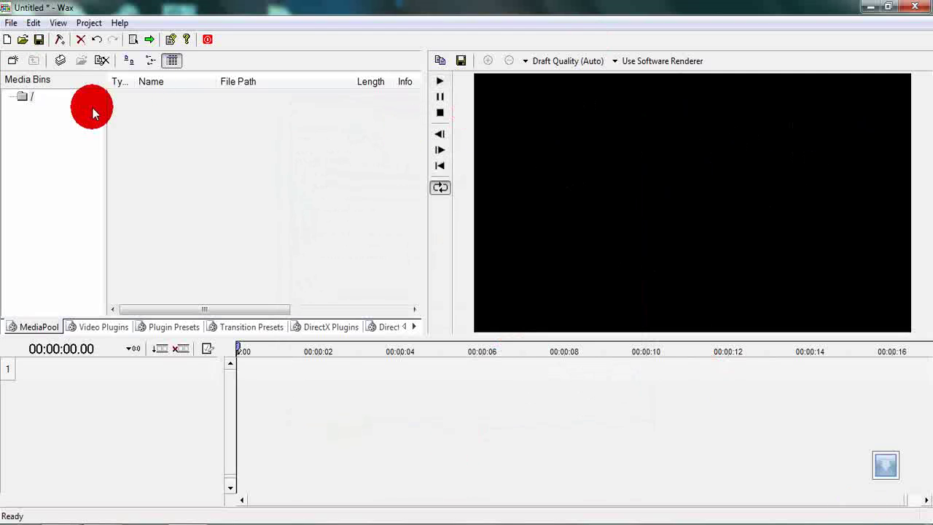
Start adding a media file and browse to the Masking folder inside Projects > Tutorials.
{"action": "left_click", "coordinate": [62, 67]}
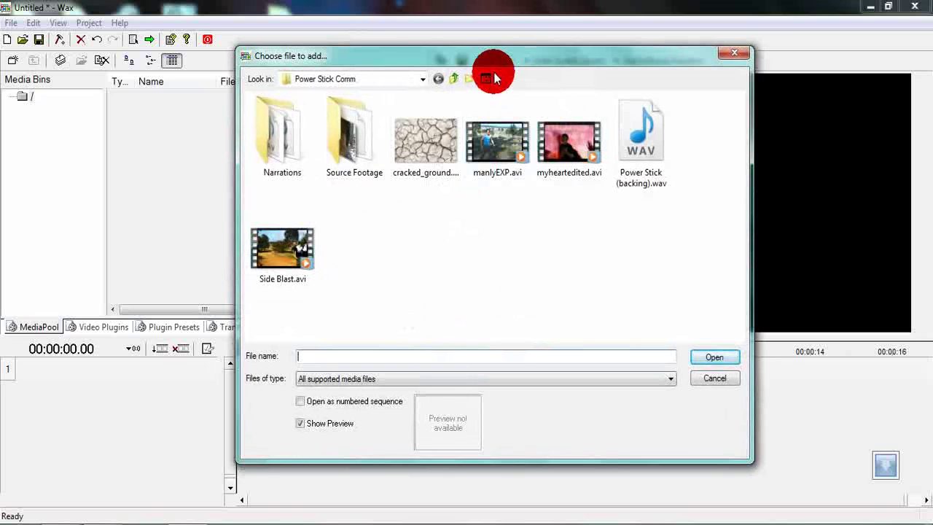
{"action": "left_click", "coordinate": [454, 78]}
{"action": "scroll", "coordinate": [445, 208], "scroll_direction": "down", "scroll_amount": 2}
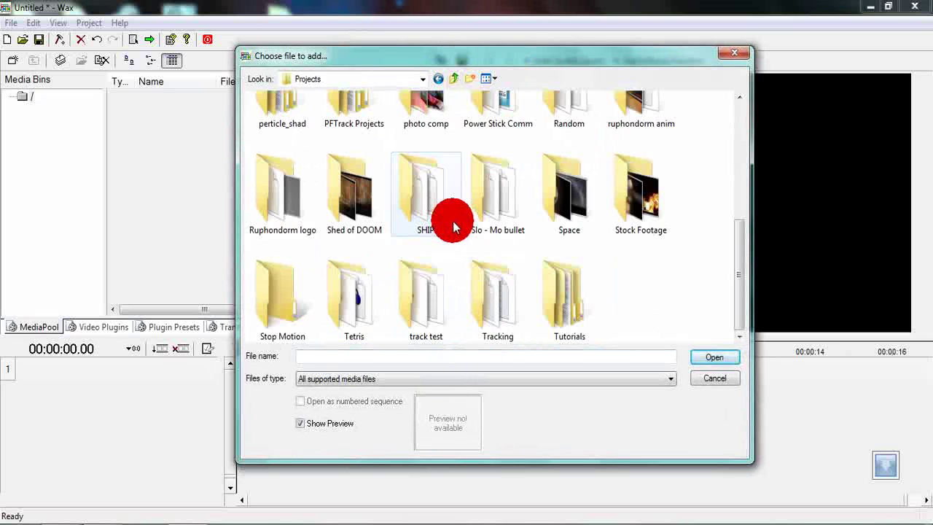
{"action": "scroll", "coordinate": [453, 220], "scroll_direction": "up", "scroll_amount": 1}
{"action": "scroll", "coordinate": [430, 230], "scroll_direction": "down", "scroll_amount": 1}
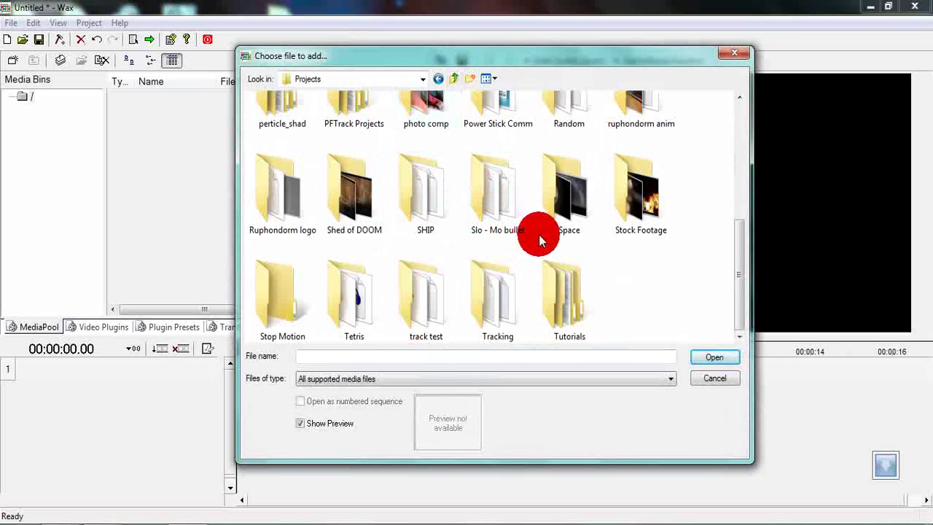
{"action": "left_click", "coordinate": [565, 288]}
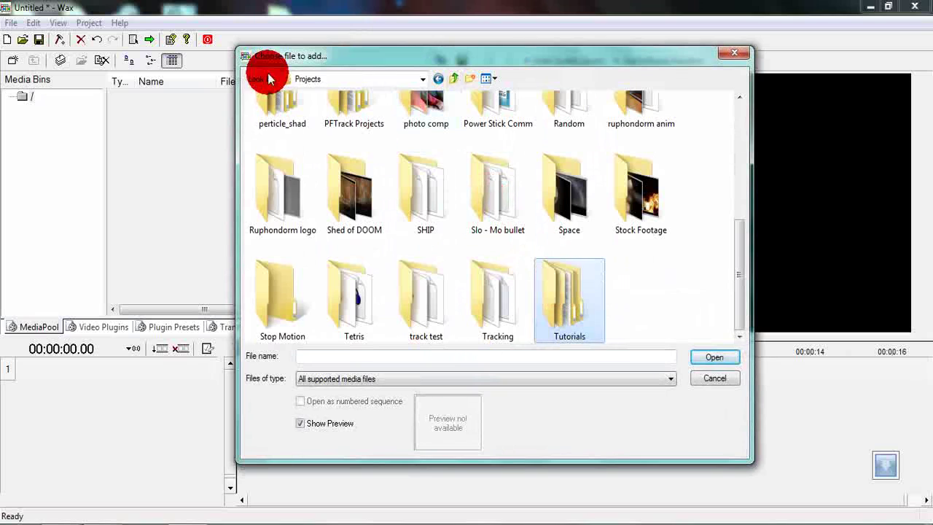
{"action": "double_click", "coordinate": [565, 288]}
{"action": "double_click", "coordinate": [360, 125]}
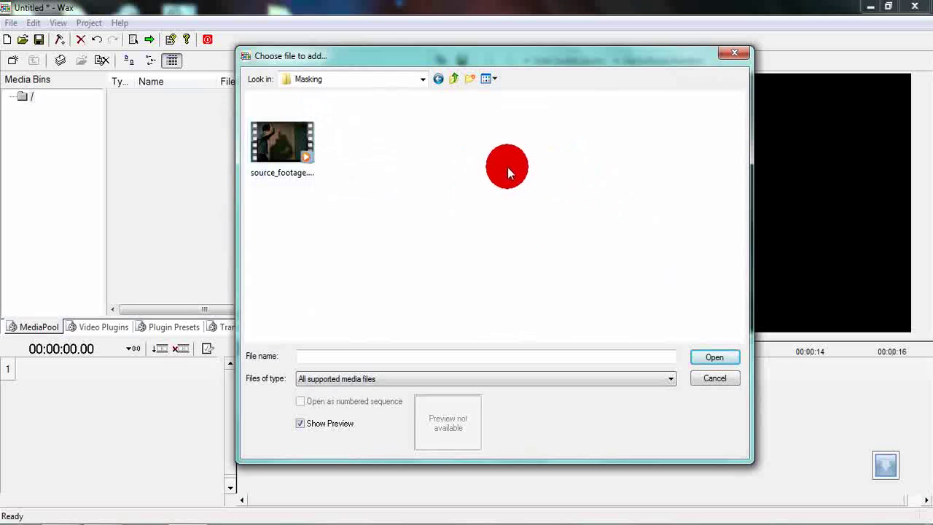
Import source_footage.AVI into the media pool and place it on timeline track 1 at the start.
{"action": "left_click", "coordinate": [291, 136]}
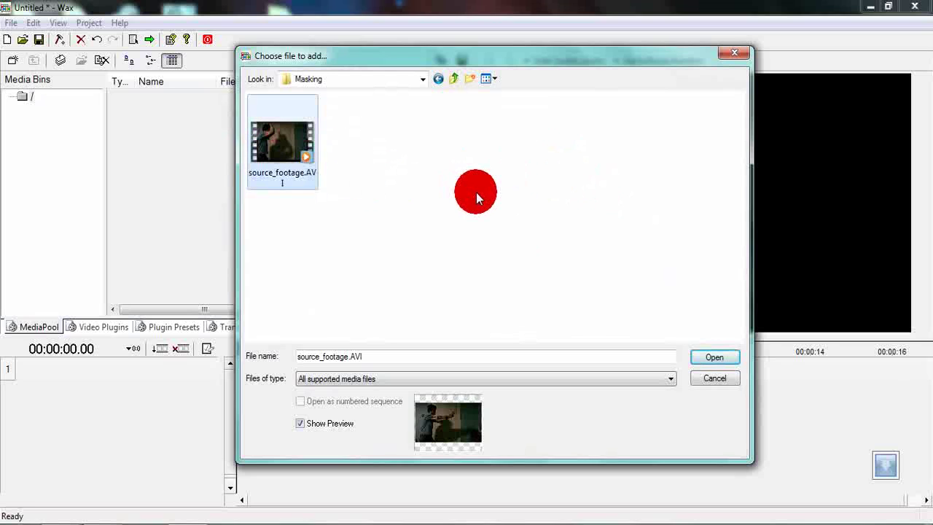
{"action": "left_click", "coordinate": [476, 192]}
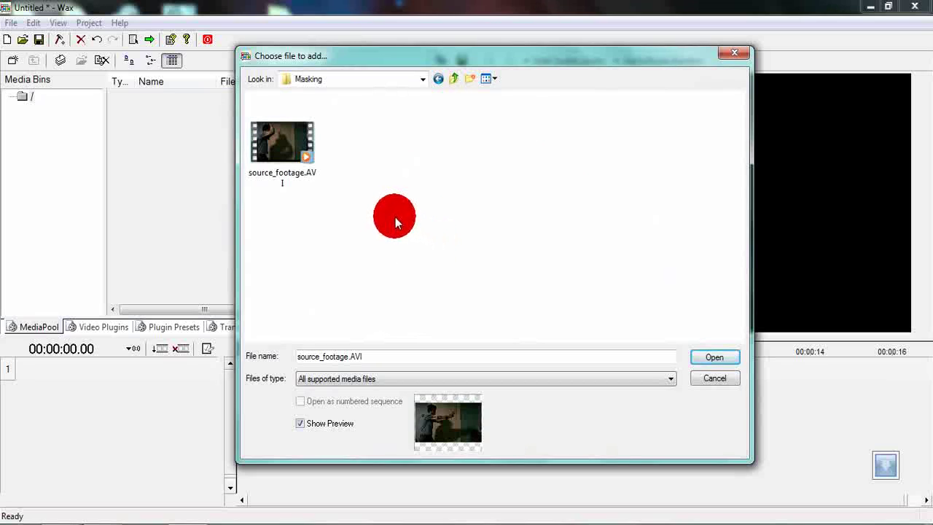
{"action": "double_click", "coordinate": [305, 142]}
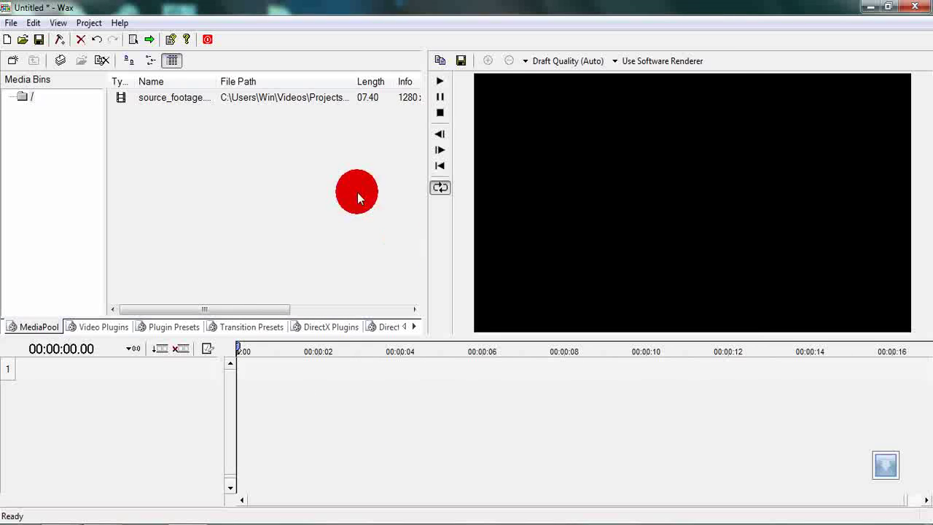
{"action": "left_click", "coordinate": [208, 98]}
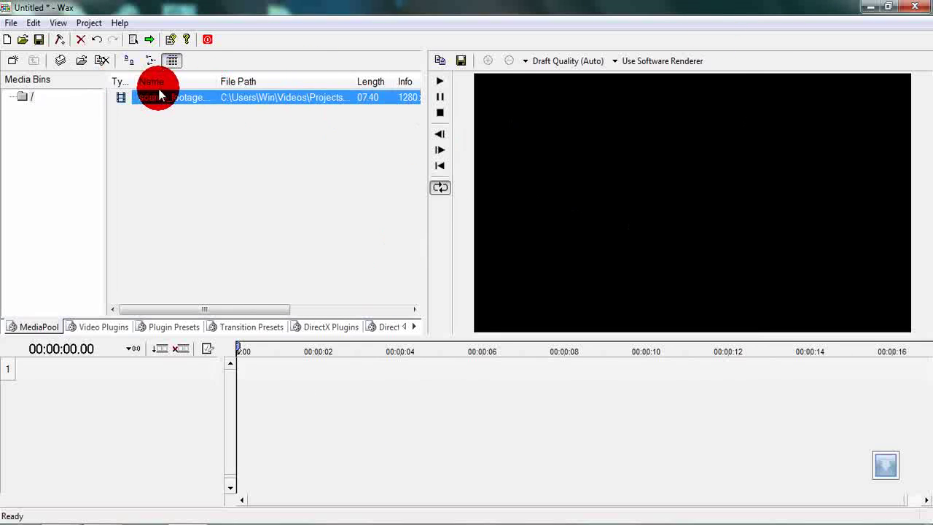
{"action": "left_click_drag", "start_coordinate": [159, 95], "coordinate": [7, 306]}
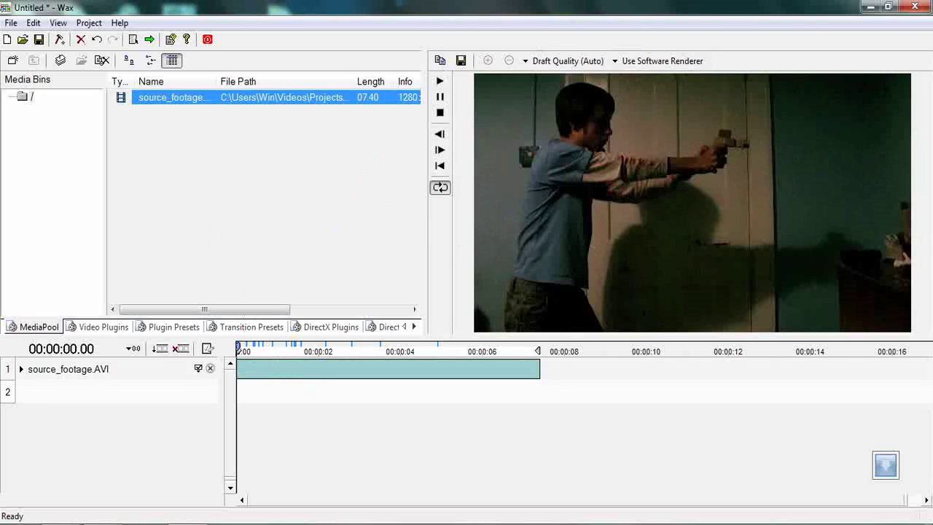
Find and launch the Paint program.
{"action": "key", "text": "super"}
{"action": "type", "text": "paint"}
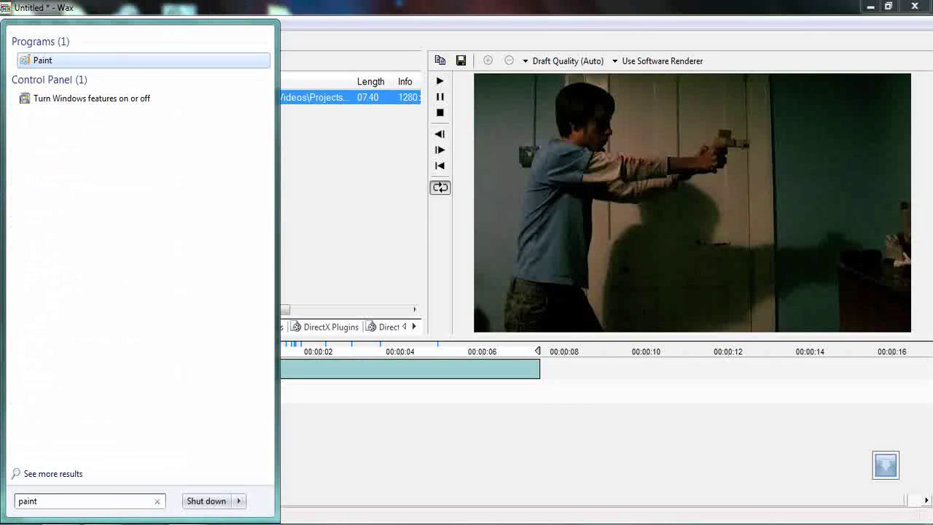
{"action": "key", "text": "Return"}
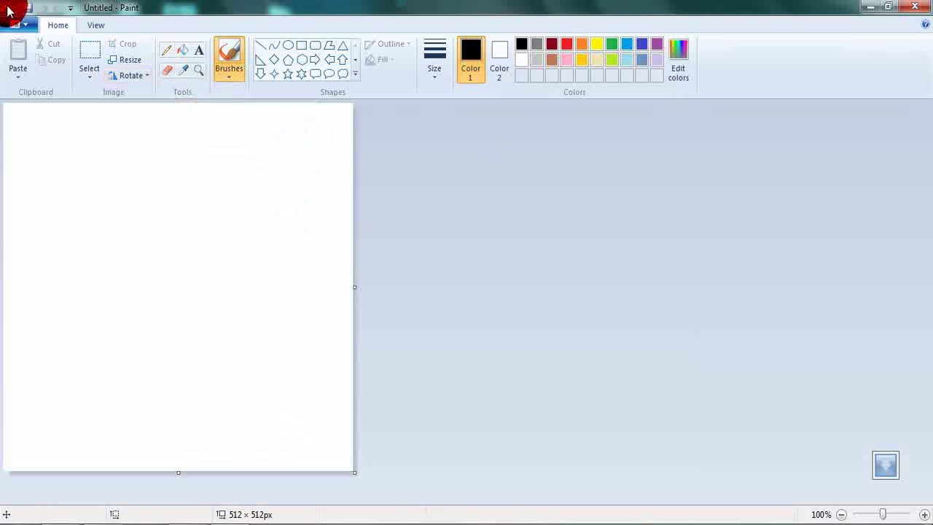
Resize the blank canvas to 1280 by 720 pixels without maintaining the aspect ratio.
{"action": "left_click", "coordinate": [120, 61]}
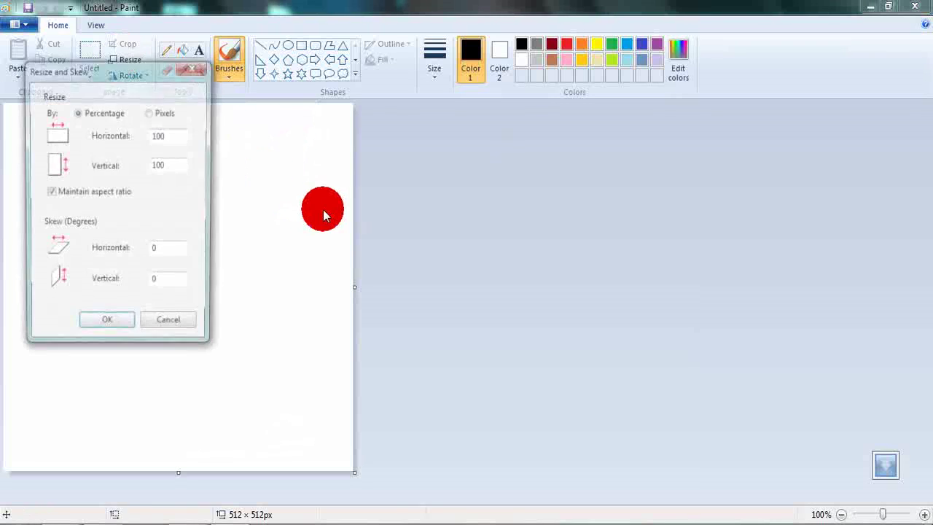
{"action": "left_click", "coordinate": [151, 113]}
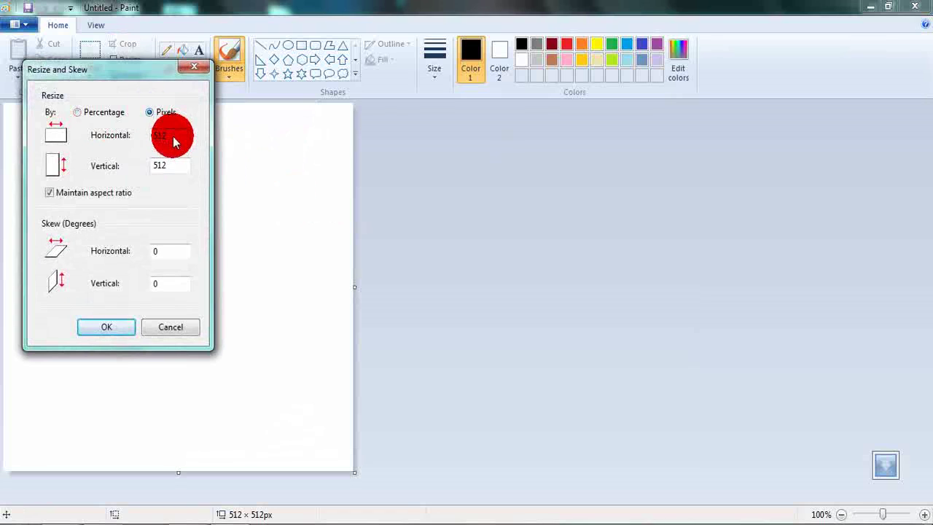
{"action": "double_click", "coordinate": [173, 137]}
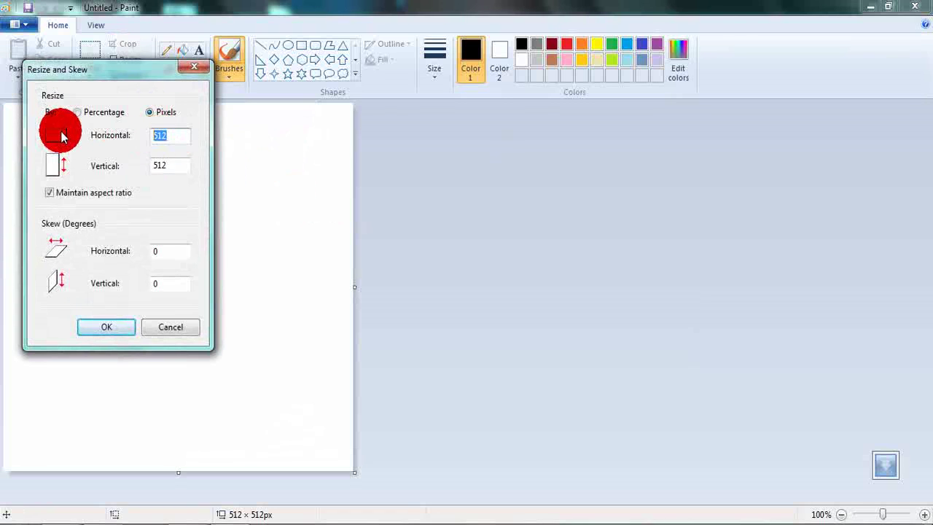
{"action": "type", "text": "1280"}
{"action": "key", "text": "Tab"}
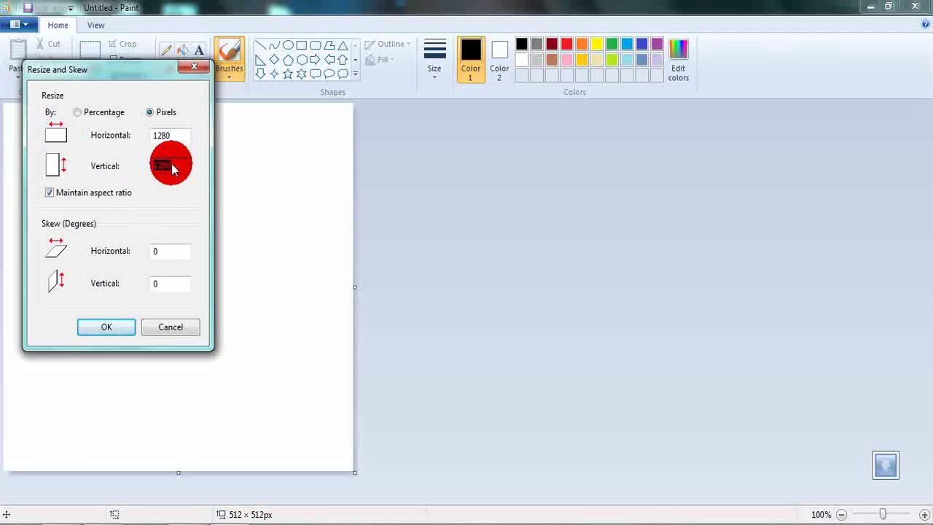
{"action": "left_click", "coordinate": [49, 193]}
{"action": "left_click_drag", "start_coordinate": [162, 165], "coordinate": [172, 165]}
{"action": "key", "text": "shift+Home"}
{"action": "type", "text": "720"}
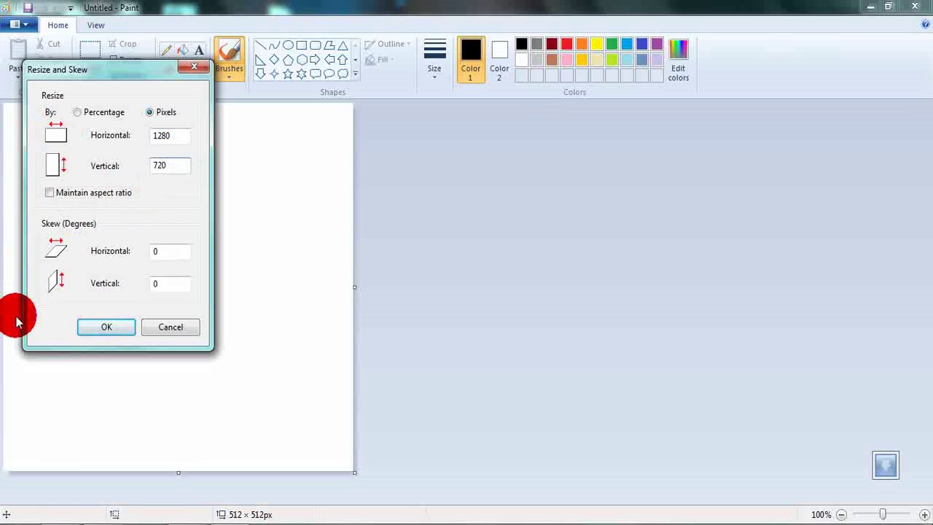
{"action": "left_click", "coordinate": [107, 327]}
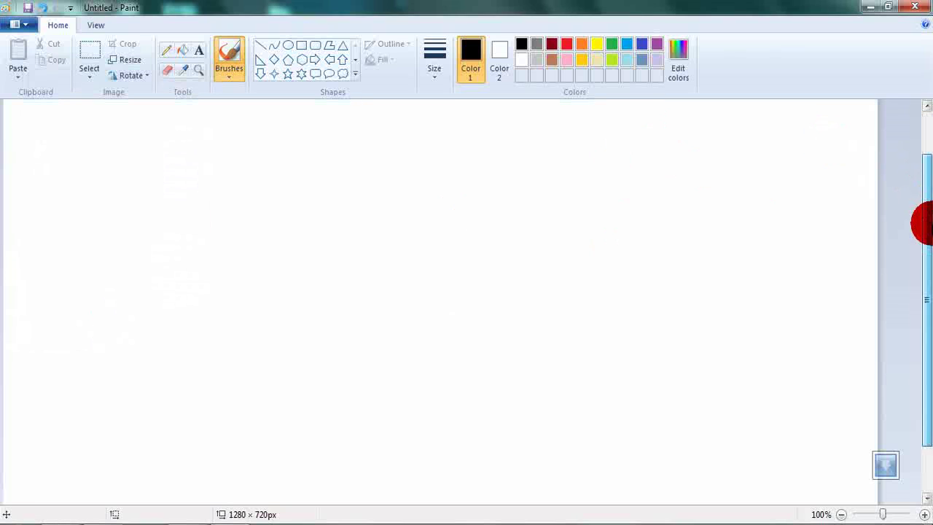
{"action": "mouse_move", "coordinate": [929, 130]}
{"action": "left_mouse_down"}
{"action": "mouse_move", "coordinate": [921, 293]}
{"action": "mouse_move", "coordinate": [928, 149]}
{"action": "left_mouse_up"}
{"action": "left_click", "coordinate": [193, 524]}
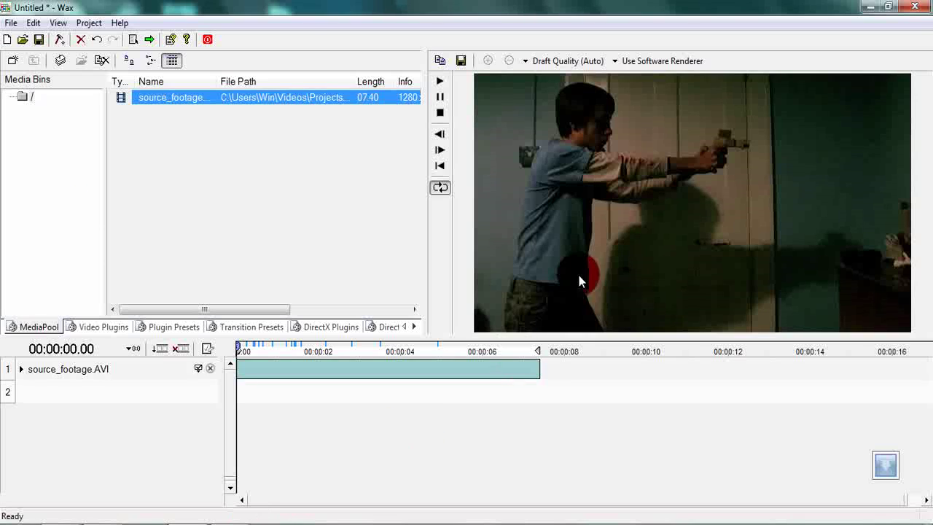
{"action": "left_click", "coordinate": [250, 523]}
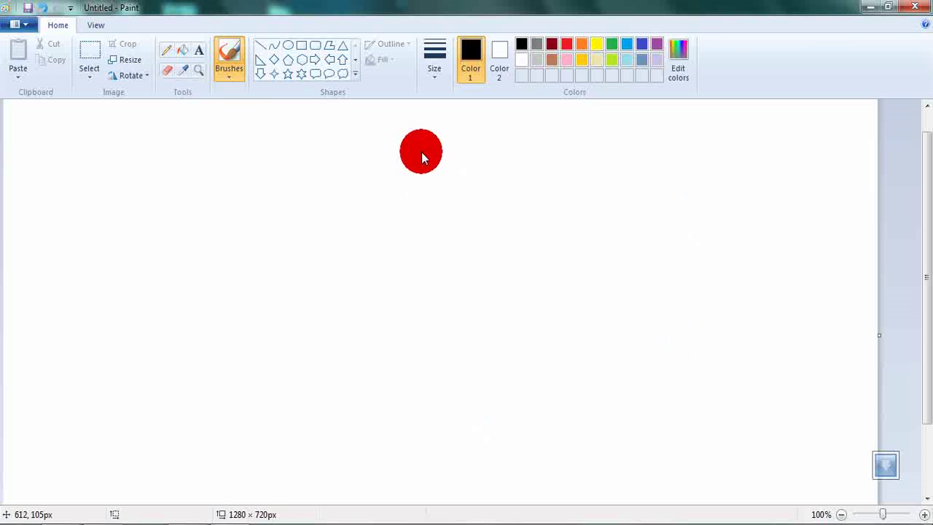
Choose the Fill tool and define a custom golden-yellow primary colour with red 255, green 215 and blue 53.
{"action": "left_click", "coordinate": [183, 51]}
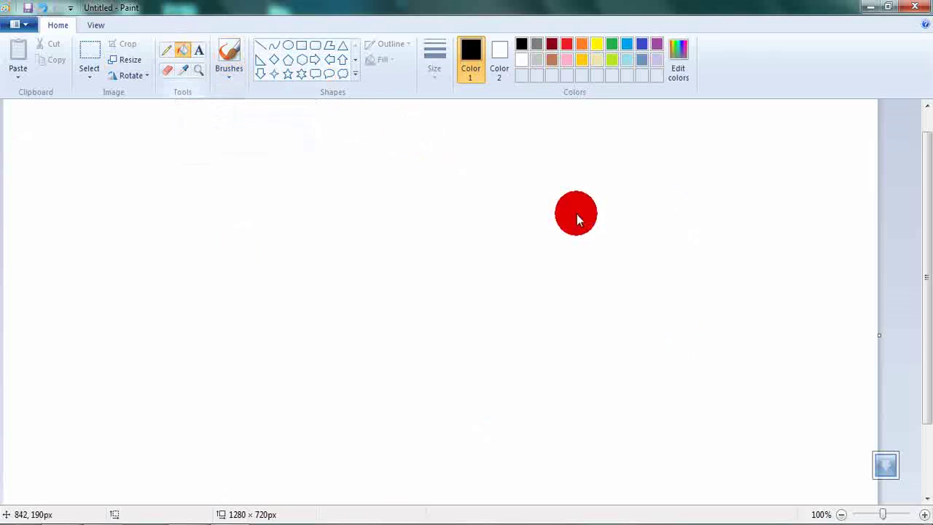
{"action": "left_click", "coordinate": [597, 44]}
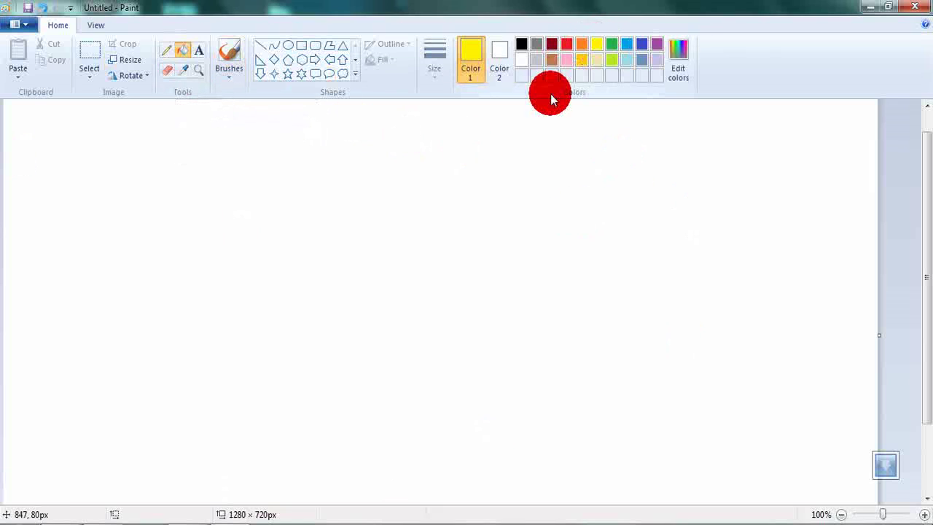
{"action": "left_click", "coordinate": [693, 62]}
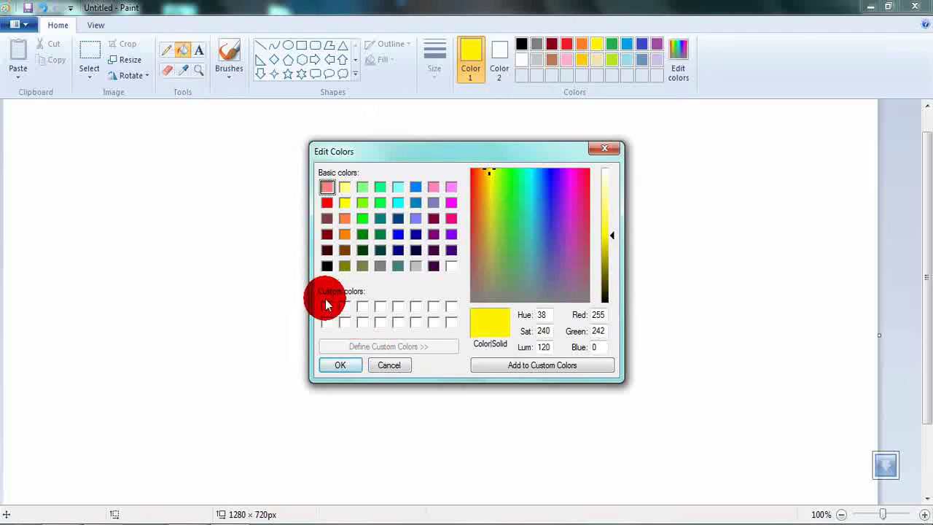
{"action": "left_click", "coordinate": [327, 304]}
{"action": "mouse_move", "coordinate": [490, 179]}
{"action": "left_mouse_down"}
{"action": "mouse_move", "coordinate": [505, 175]}
{"action": "mouse_move", "coordinate": [484, 171]}
{"action": "left_mouse_up"}
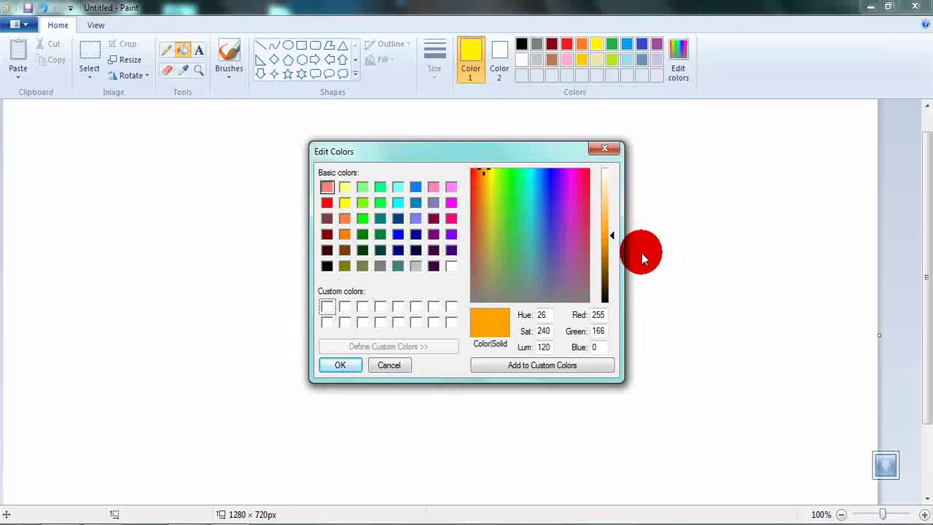
{"action": "left_click_drag", "start_coordinate": [609, 235], "coordinate": [611, 230]}
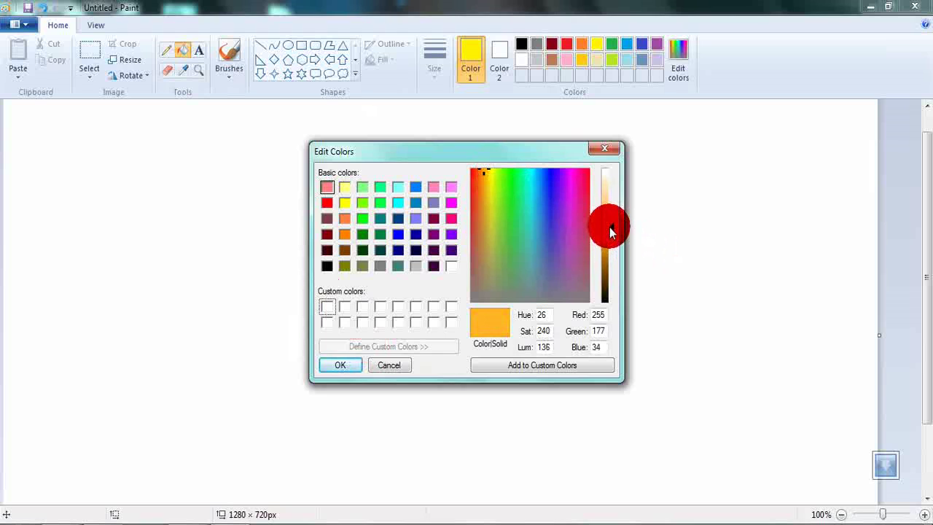
{"action": "left_click", "coordinate": [482, 175]}
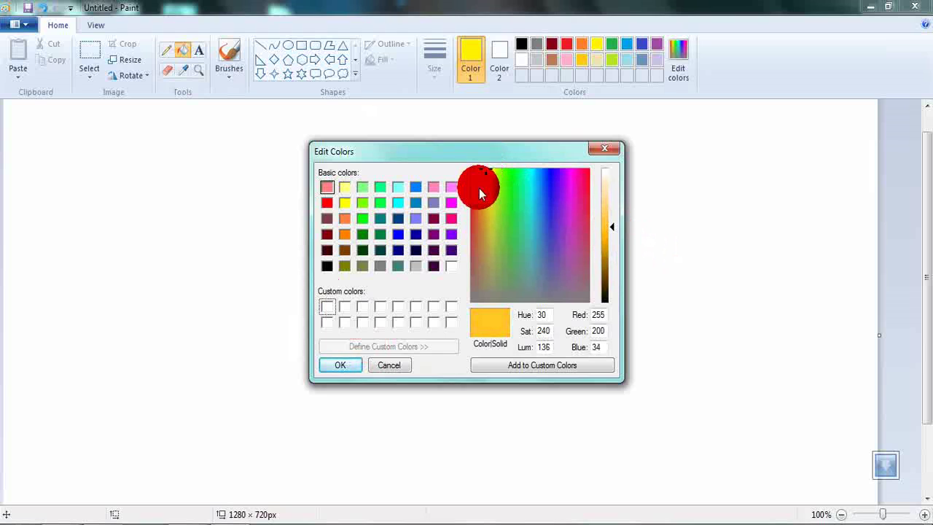
{"action": "left_click", "coordinate": [612, 230]}
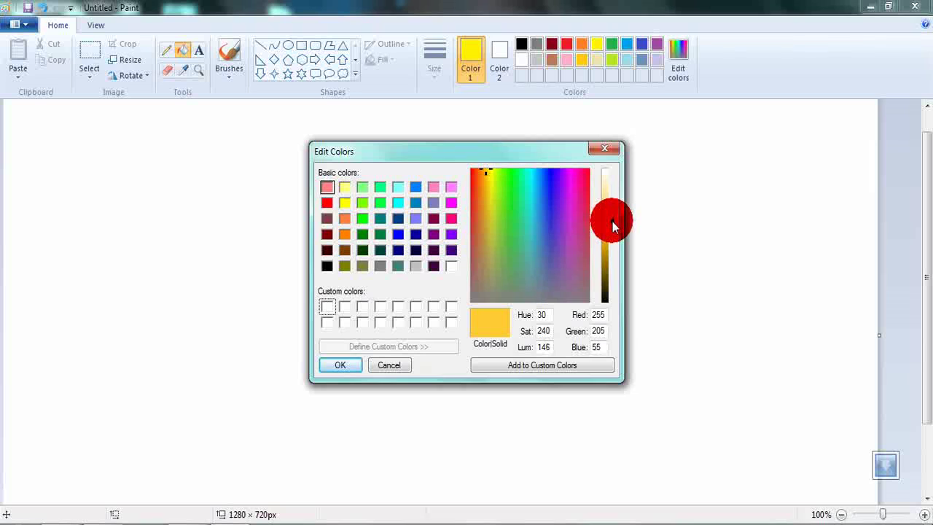
{"action": "left_click", "coordinate": [487, 179]}
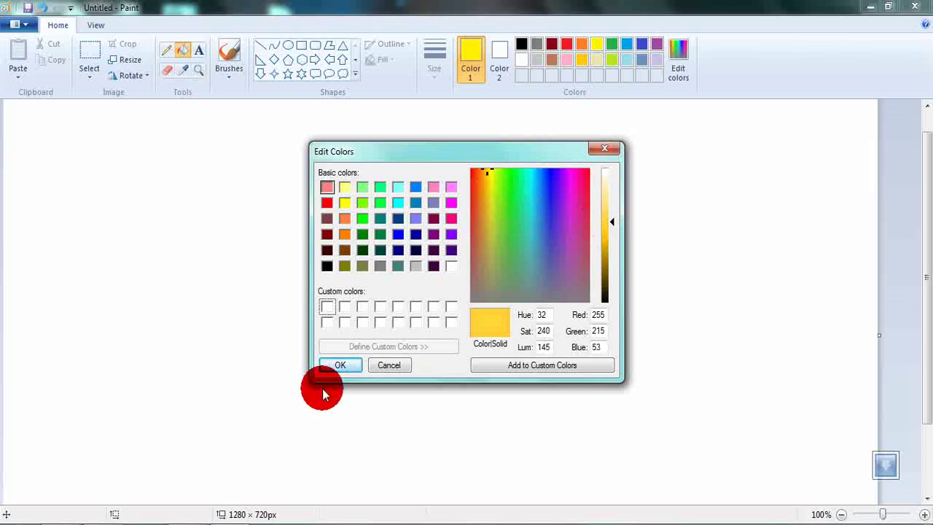
{"action": "left_click", "coordinate": [339, 366]}
Fill the entire blank canvas with the custom golden-yellow colour.
{"action": "left_click", "coordinate": [389, 255]}
{"action": "left_click", "coordinate": [779, 178]}
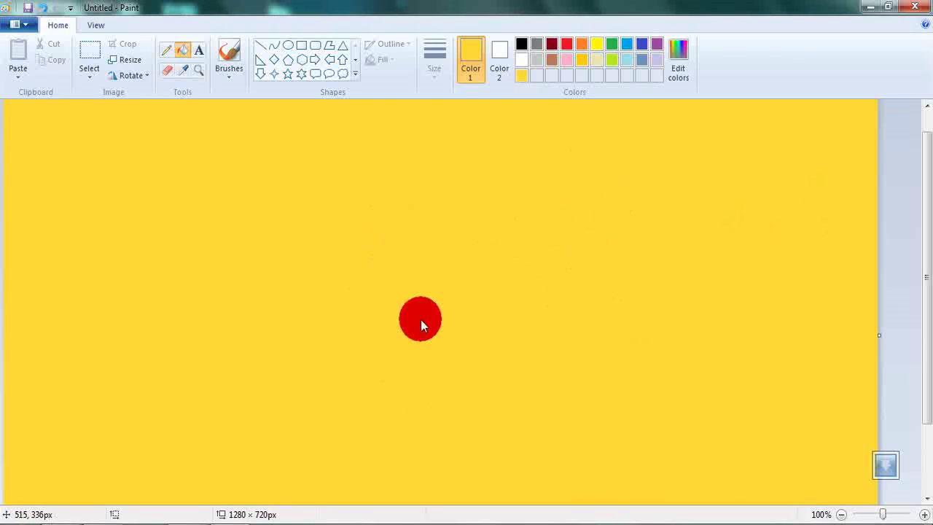
{"action": "left_click_drag", "start_coordinate": [928, 200], "coordinate": [896, 95]}
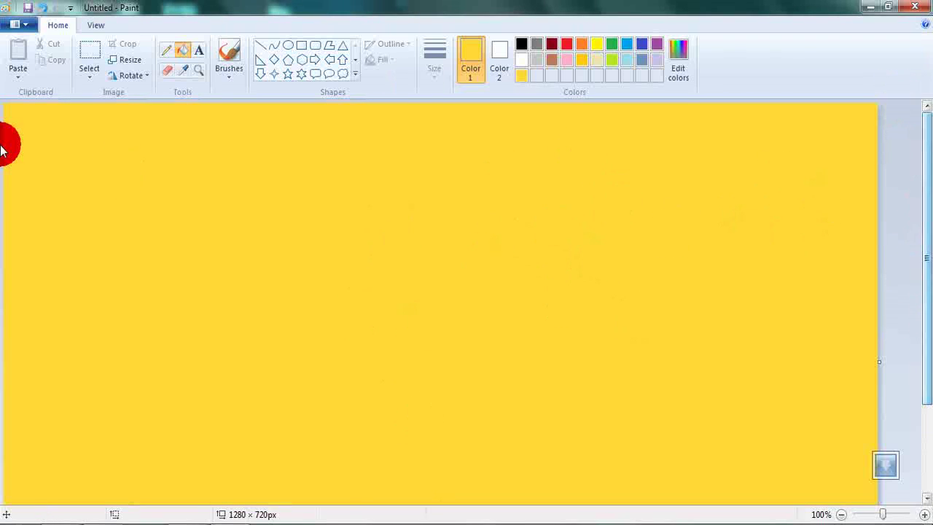
{"action": "left_click", "coordinate": [20, 24]}
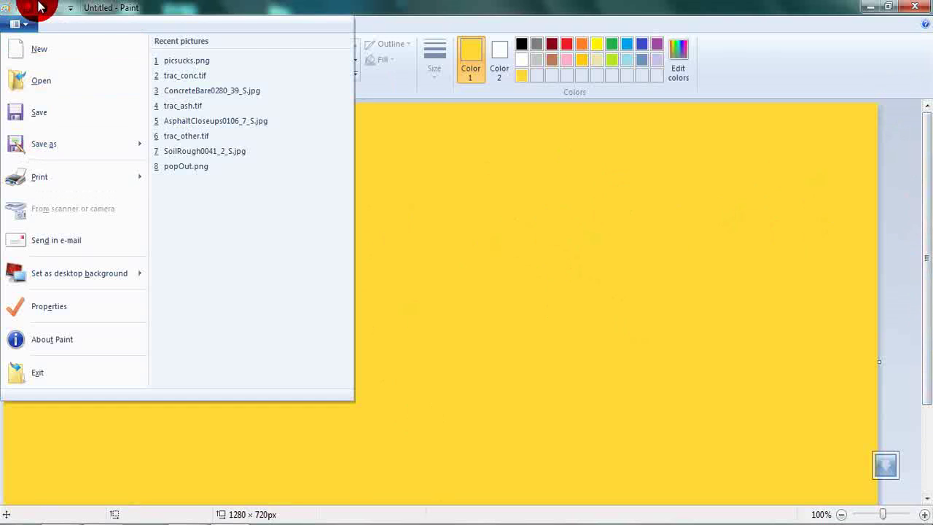
{"action": "left_click", "coordinate": [40, 7]}
{"action": "left_click", "coordinate": [15, 22]}
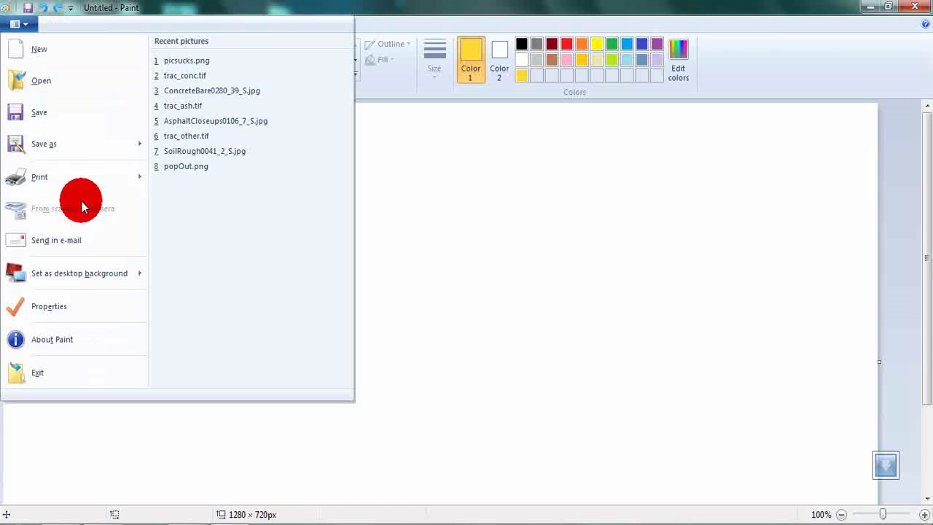
{"action": "left_click", "coordinate": [154, 6]}
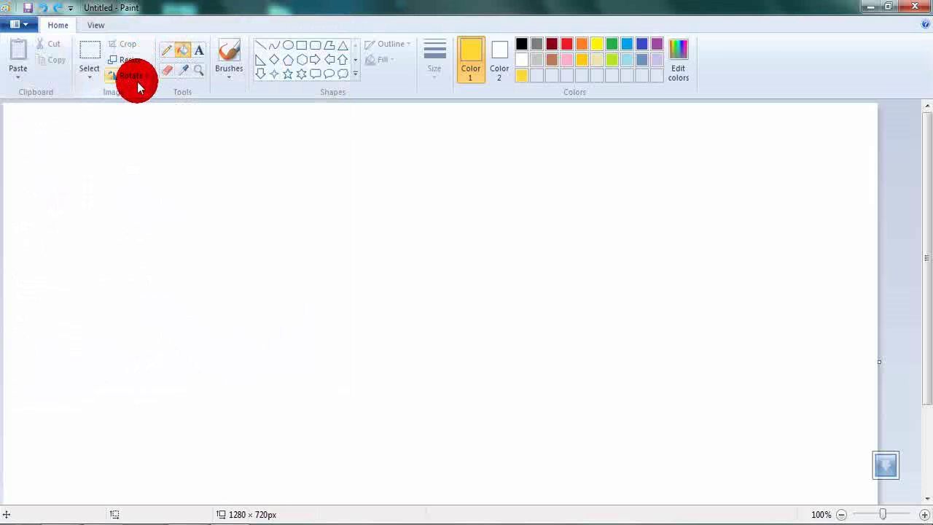
{"action": "key", "text": "ctrl+z"}
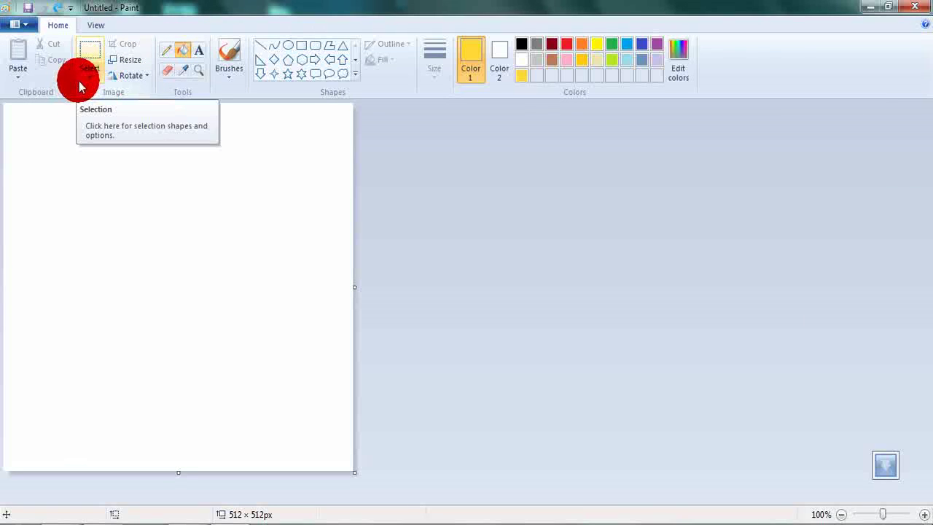
{"action": "key", "text": "ctrl+y"}
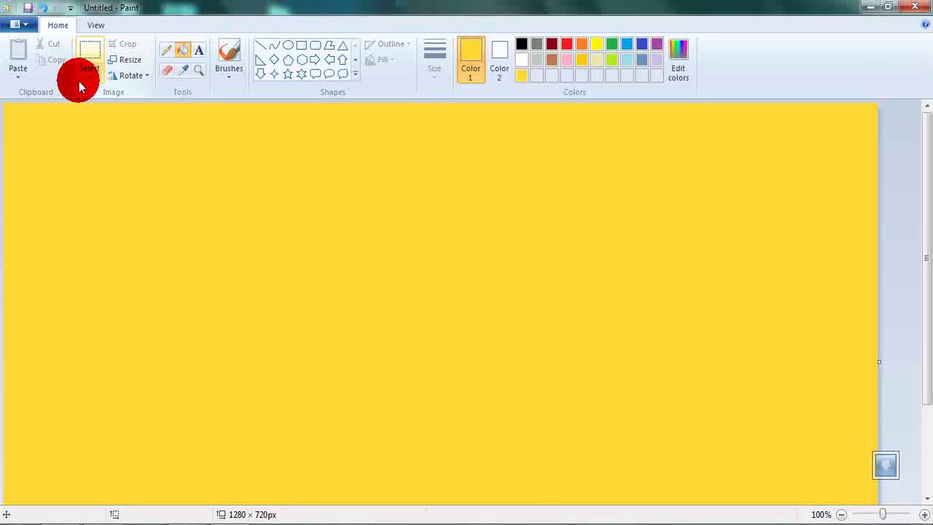
Start saving the yellow image and browse to Videos > Projects > Tutorials > Masking.
{"action": "left_click", "coordinate": [29, 24]}
{"action": "left_click", "coordinate": [44, 112]}
{"action": "key", "text": "ctrl+s"}
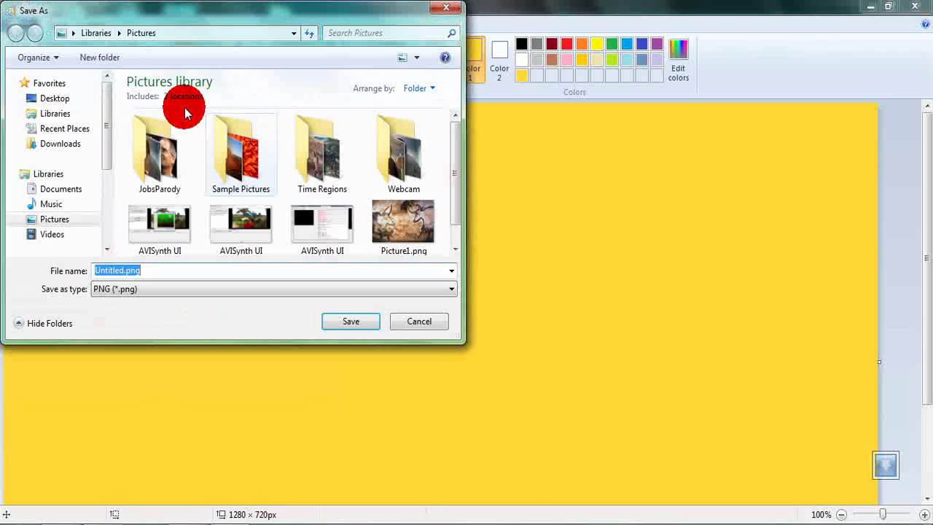
{"action": "left_click", "coordinate": [50, 235]}
{"action": "left_click", "coordinate": [183, 187]}
{"action": "scroll", "coordinate": [217, 200], "scroll_direction": "down", "scroll_amount": 1}
{"action": "scroll", "coordinate": [217, 200], "scroll_direction": "down", "scroll_amount": 1}
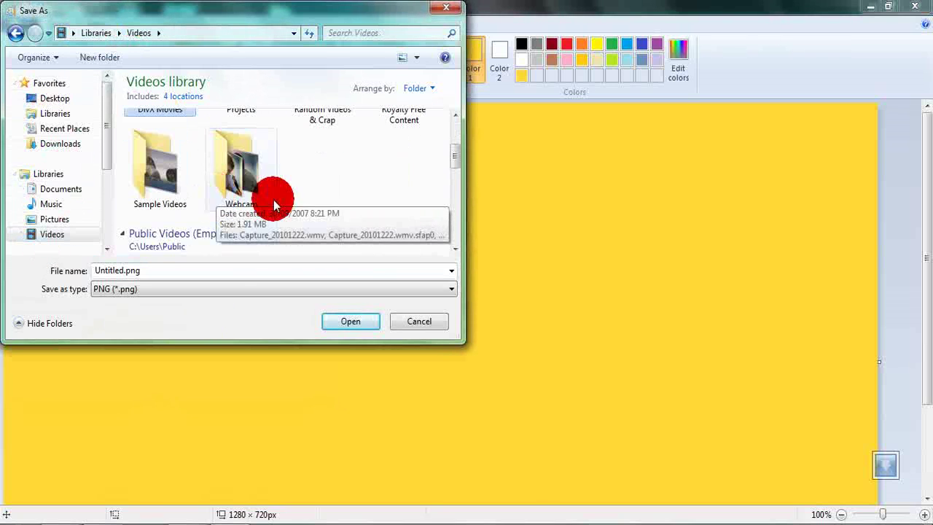
{"action": "scroll", "coordinate": [271, 197], "scroll_direction": "up", "scroll_amount": 2}
{"action": "double_click", "coordinate": [247, 155]}
{"action": "scroll", "coordinate": [267, 191], "scroll_direction": "down", "scroll_amount": 6}
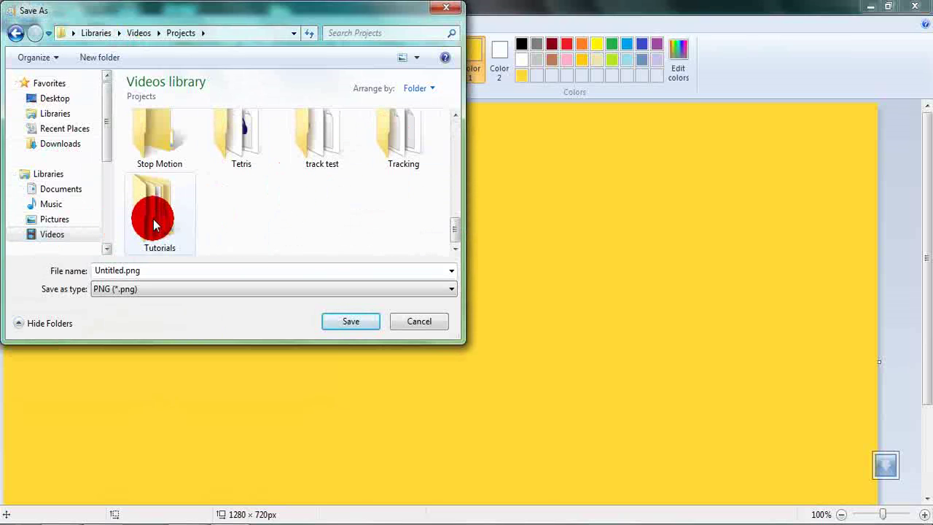
{"action": "double_click", "coordinate": [150, 208]}
{"action": "double_click", "coordinate": [219, 177]}
Save the image in JPEG format with the file name mask.
{"action": "left_click", "coordinate": [122, 269]}
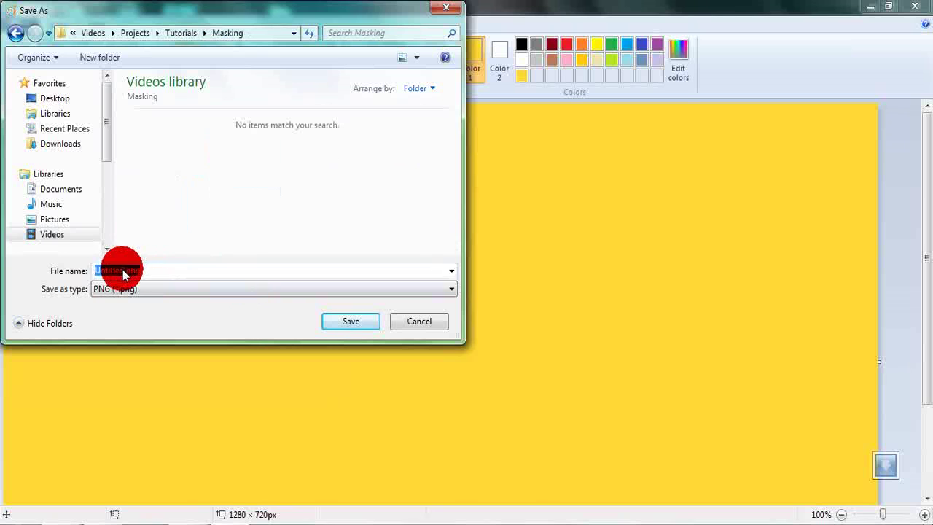
{"action": "left_click", "coordinate": [156, 295]}
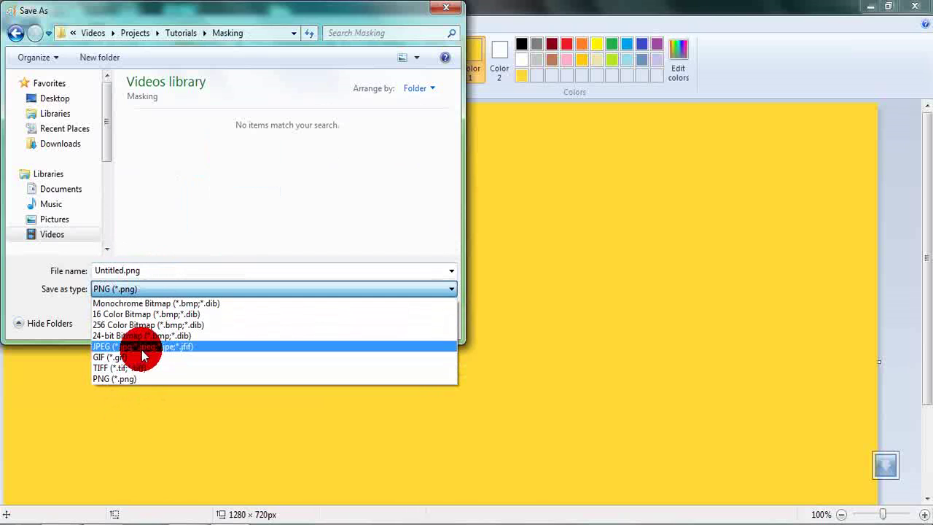
{"action": "left_click", "coordinate": [144, 354]}
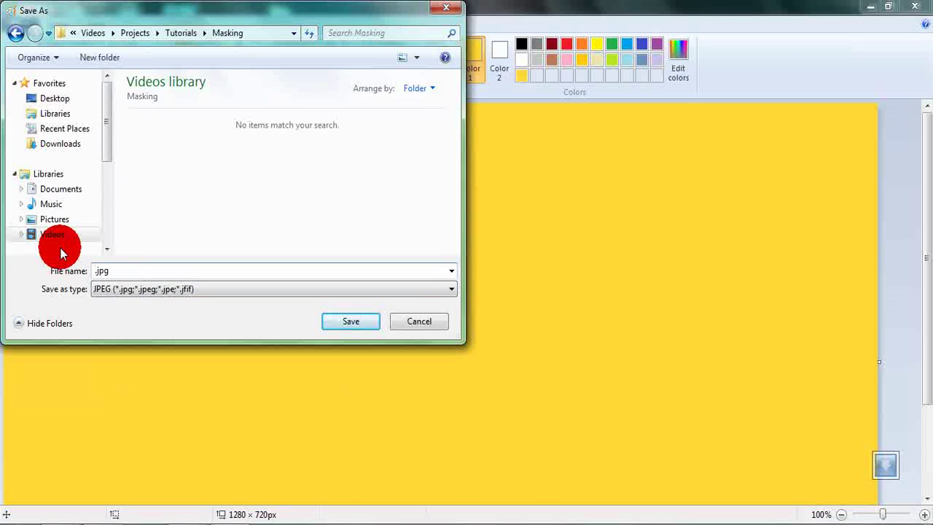
{"action": "type", "text": "mask"}
{"action": "key", "text": "Return"}
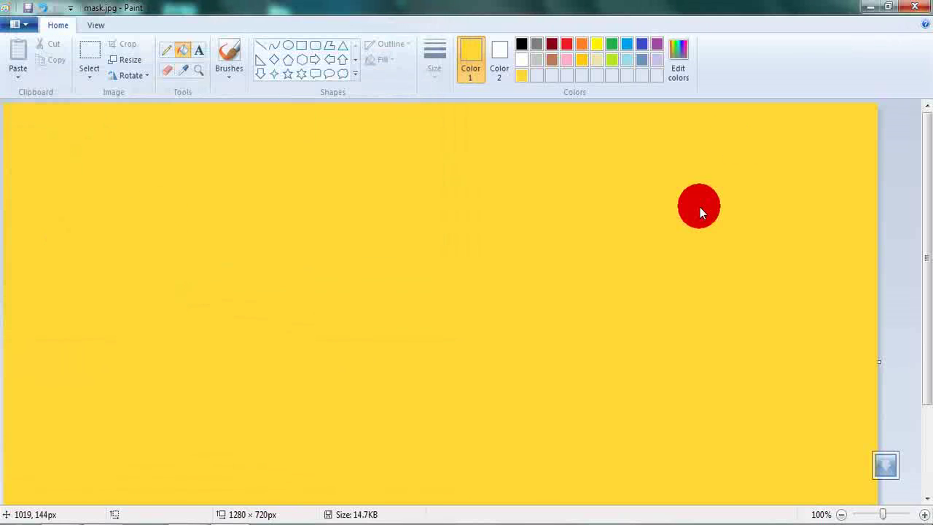
Close Paint to return to Wax and import mask.jpg from the Masking folder into the media pool.
{"action": "left_click", "coordinate": [930, 2]}
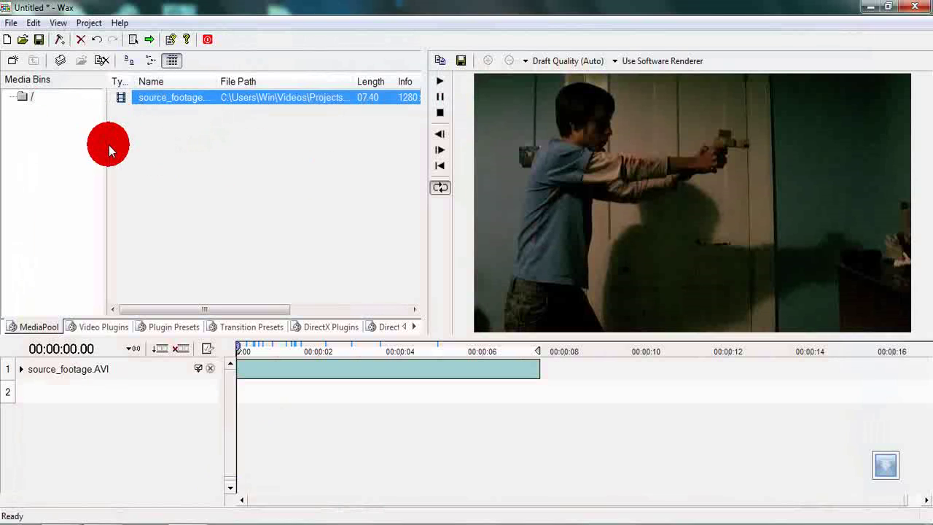
{"action": "left_click", "coordinate": [62, 64]}
{"action": "left_click", "coordinate": [275, 129]}
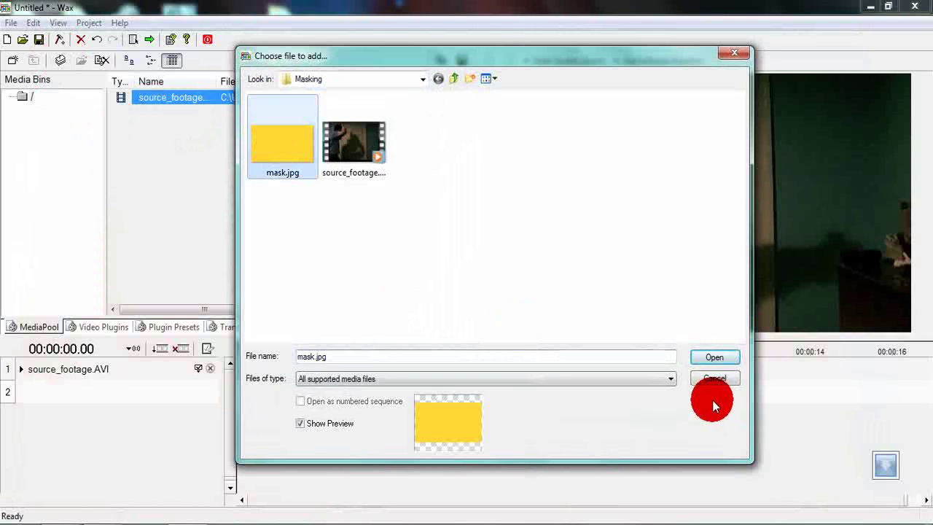
{"action": "left_click", "coordinate": [710, 360]}
Place mask.jpg on the timeline and order the tracks so it sits on track 1 above source_footage.AVI.
{"action": "left_click_drag", "start_coordinate": [156, 111], "coordinate": [244, 376]}
{"action": "mouse_move", "coordinate": [129, 369]}
{"action": "left_mouse_down"}
{"action": "mouse_move", "coordinate": [125, 406]}
{"action": "mouse_move", "coordinate": [136, 371]}
{"action": "left_mouse_up"}
{"action": "left_click_drag", "start_coordinate": [137, 405], "coordinate": [144, 369]}
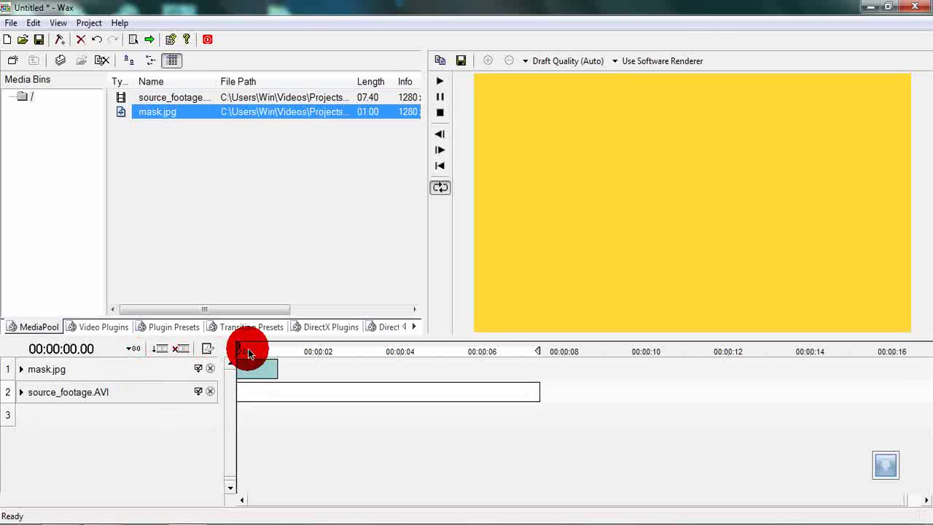
Extend the mask.jpg clip so it ends together with the source_footage.AVI clip below it.
{"action": "left_click_drag", "start_coordinate": [248, 348], "coordinate": [218, 344]}
{"action": "left_click", "coordinate": [299, 347]}
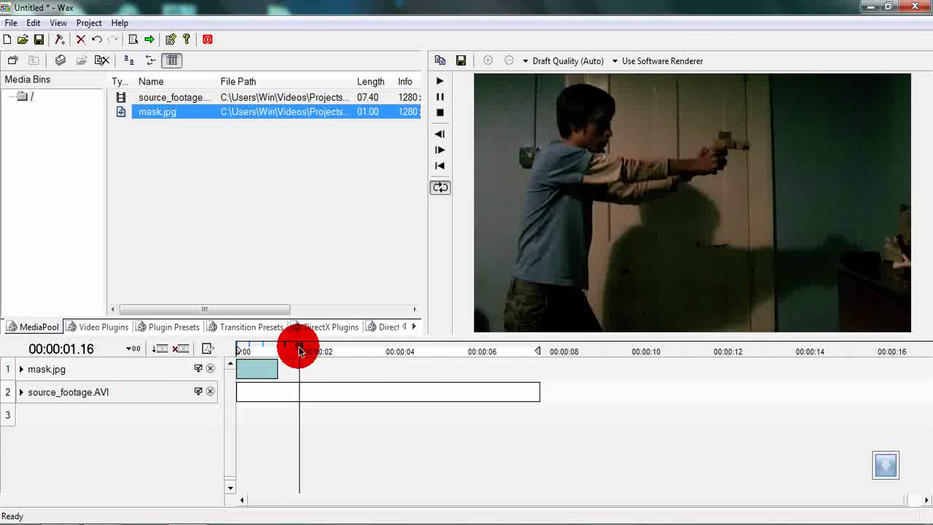
{"action": "left_click_drag", "start_coordinate": [324, 350], "coordinate": [182, 346]}
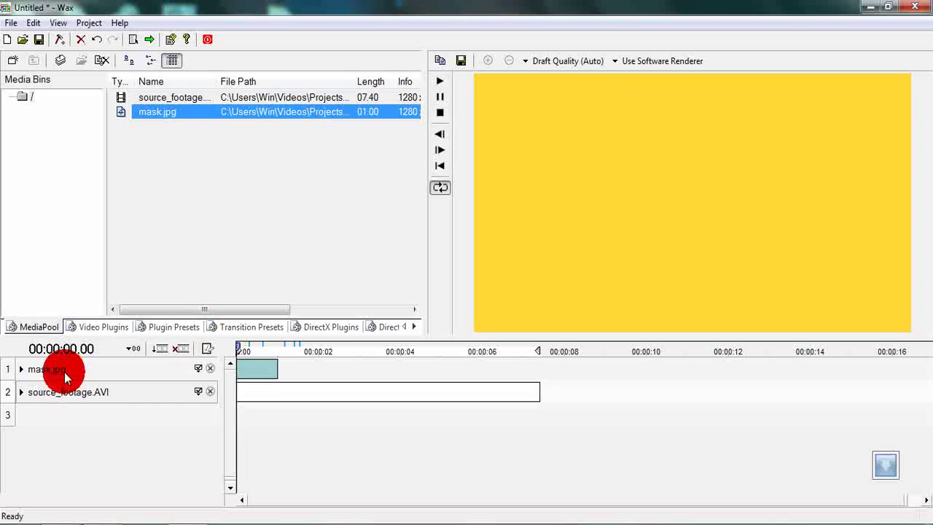
{"action": "left_click", "coordinate": [240, 398]}
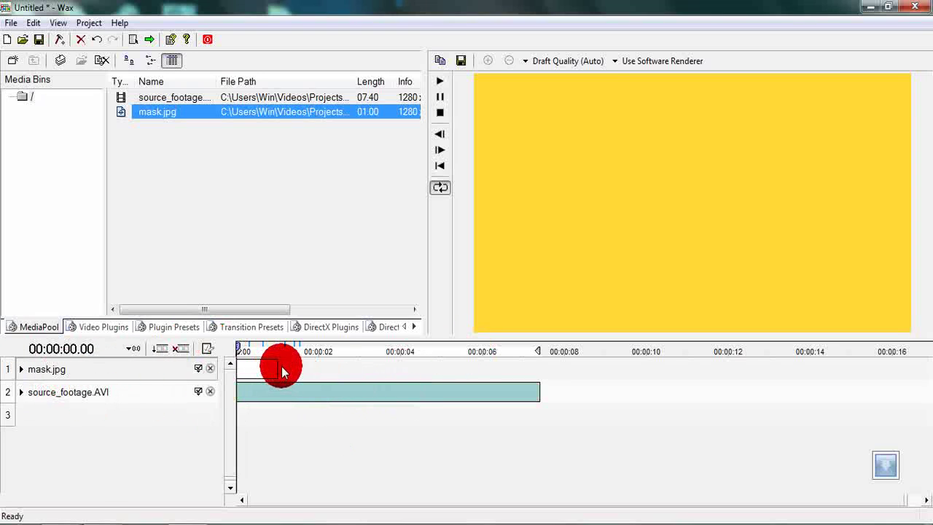
{"action": "left_click_drag", "start_coordinate": [282, 366], "coordinate": [281, 366]}
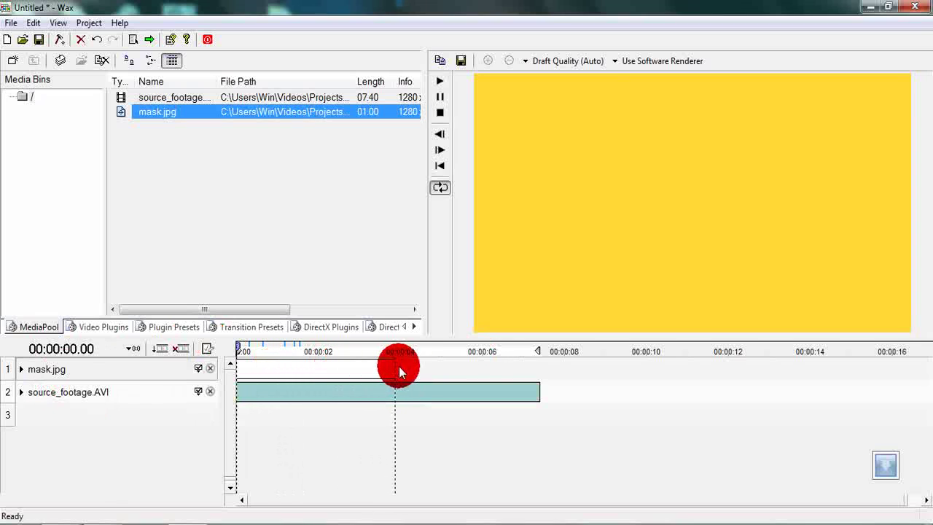
{"action": "left_click_drag", "start_coordinate": [490, 369], "coordinate": [538, 372]}
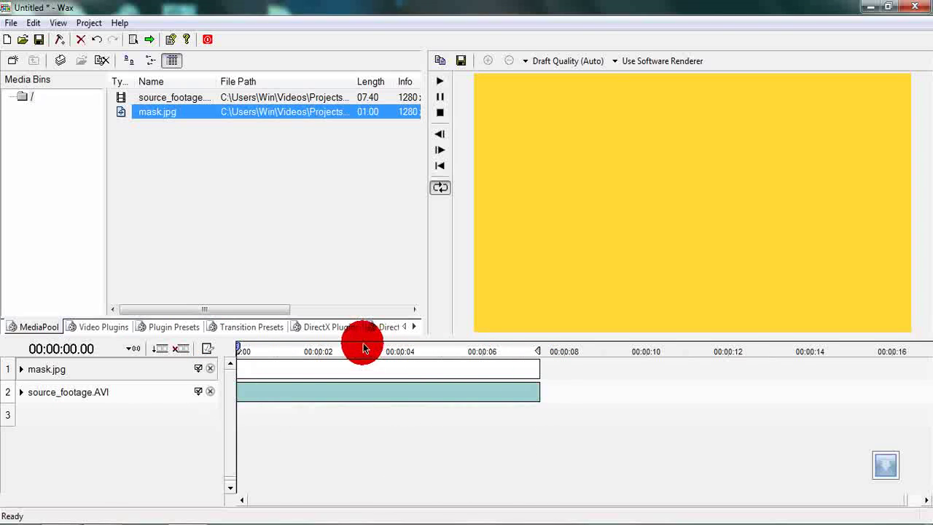
Hide the mask.jpg track and apply the RotoMate 2D video plugin to it.
{"action": "left_click_drag", "start_coordinate": [363, 349], "coordinate": [203, 392]}
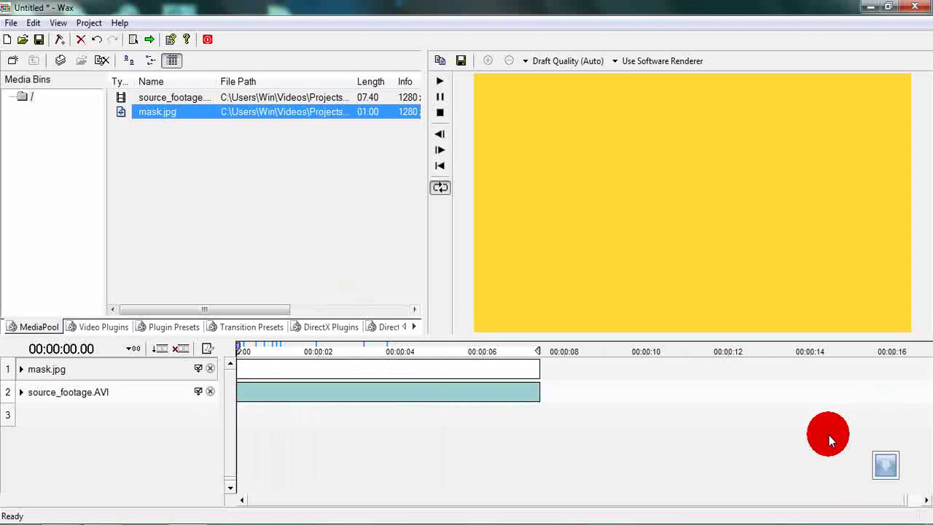
{"action": "left_click", "coordinate": [209, 370]}
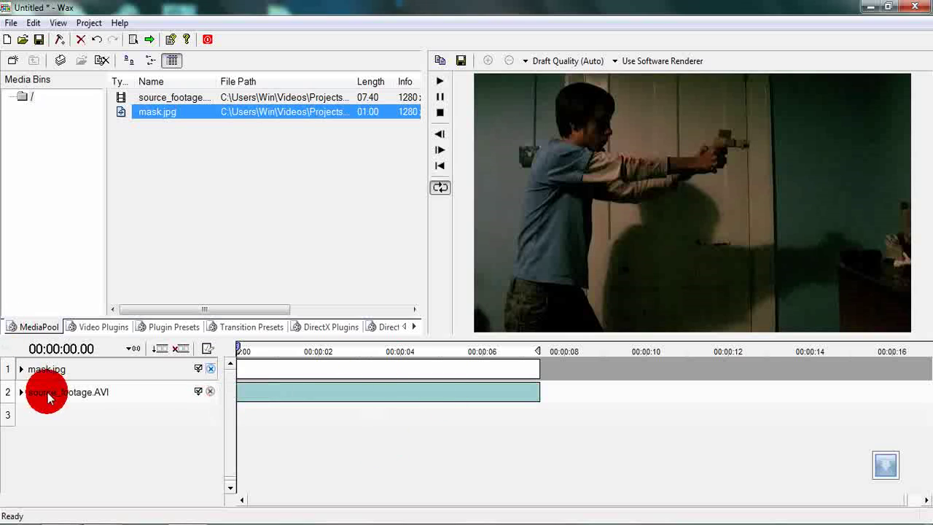
{"action": "left_click", "coordinate": [103, 325]}
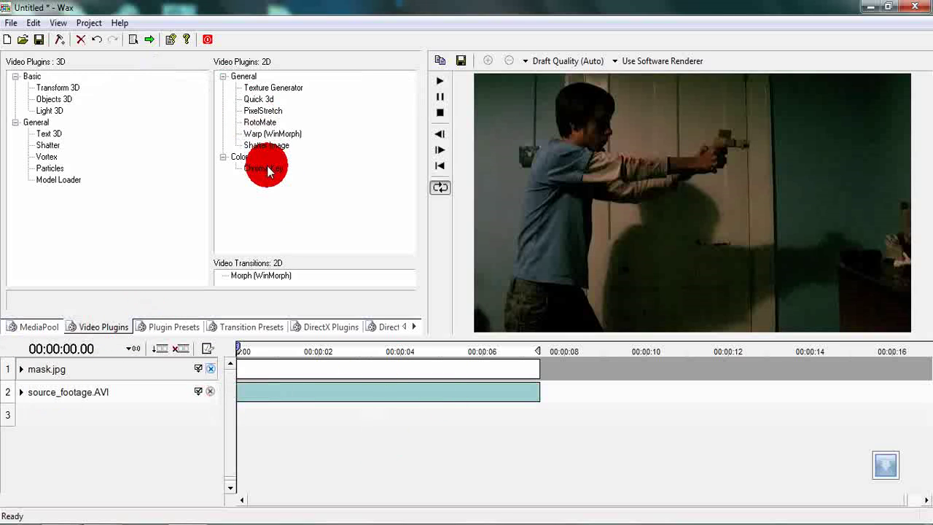
{"action": "left_click", "coordinate": [263, 167]}
{"action": "left_click", "coordinate": [261, 122]}
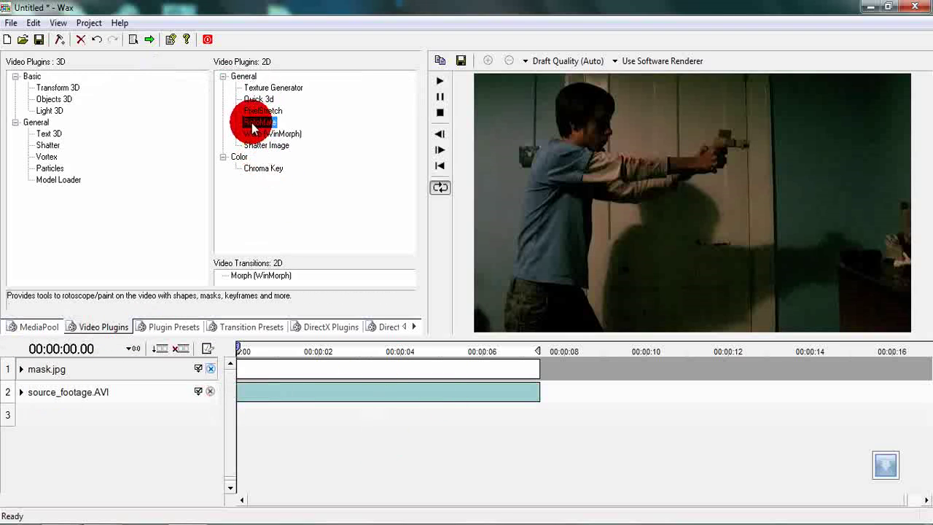
{"action": "left_click_drag", "start_coordinate": [252, 120], "coordinate": [218, 388]}
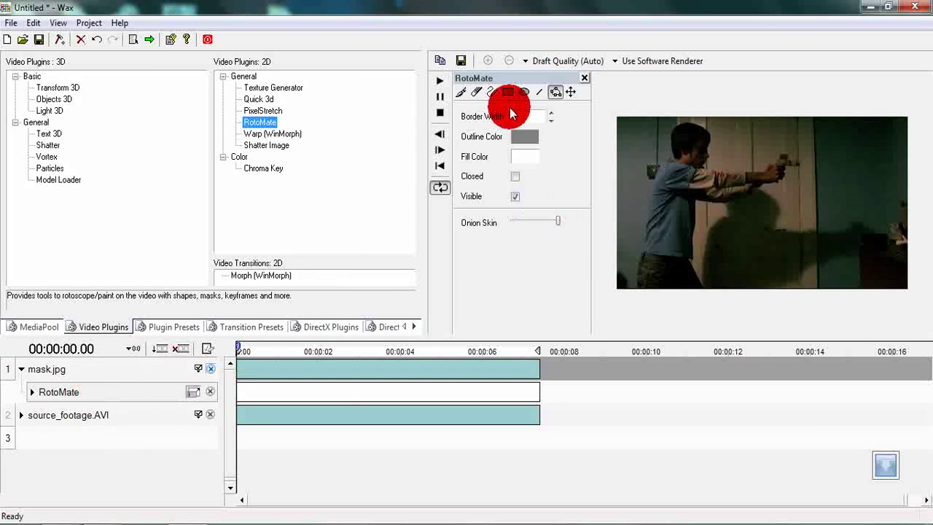
Enable closed shapes in RotoMate, choose its Line tool and set the border width to 0.
{"action": "left_click", "coordinate": [516, 176]}
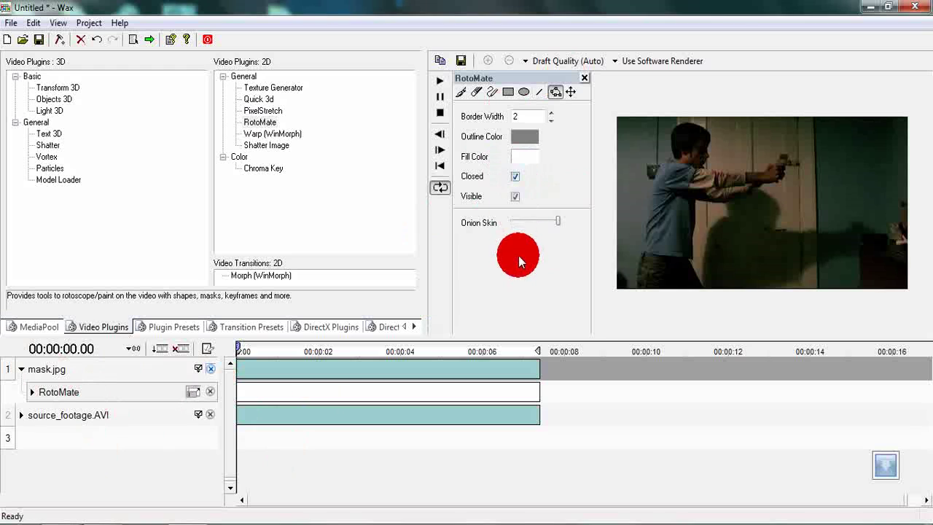
{"action": "left_click", "coordinate": [540, 92]}
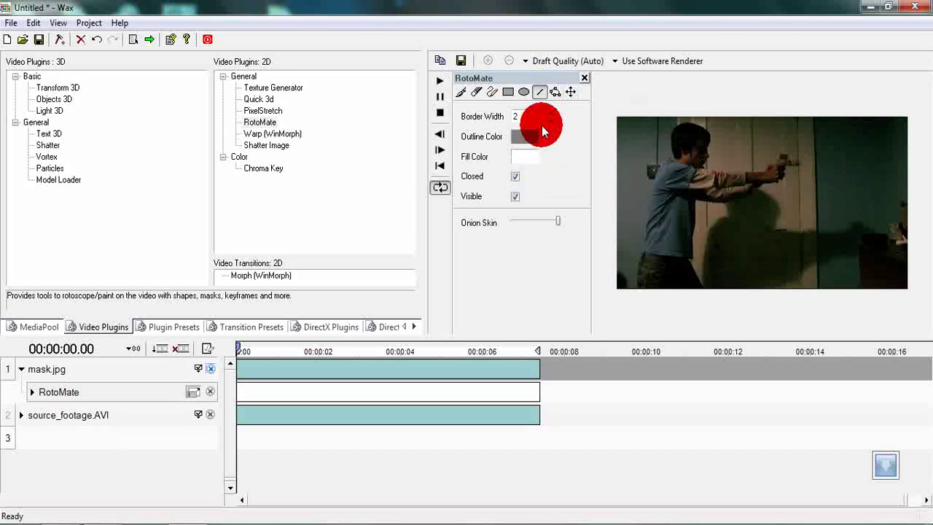
{"action": "left_click_drag", "start_coordinate": [533, 117], "coordinate": [92, 136]}
{"action": "type", "text": "0"}
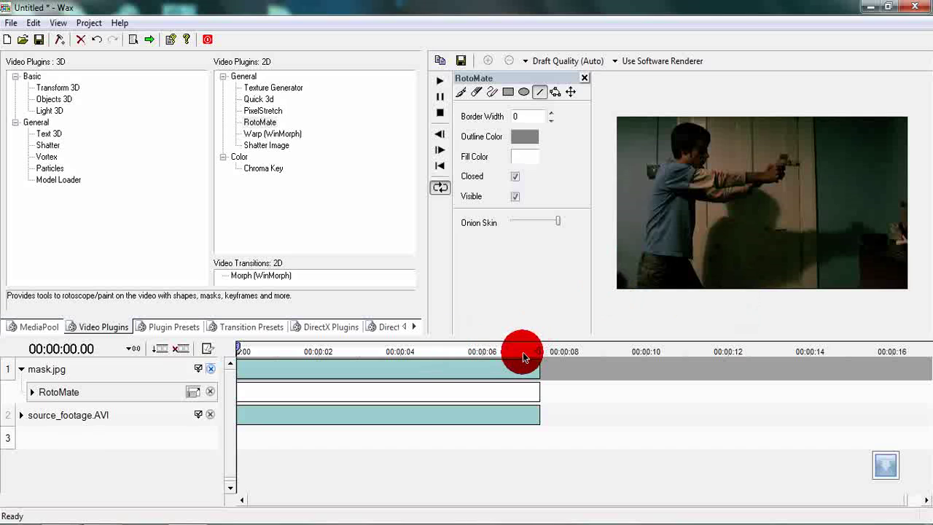
Reopen the RotoMate controls, show the mask.jpg track and try line shapes near the gun muzzle, undoing the last one.
{"action": "left_click_drag", "start_coordinate": [535, 347], "coordinate": [234, 350]}
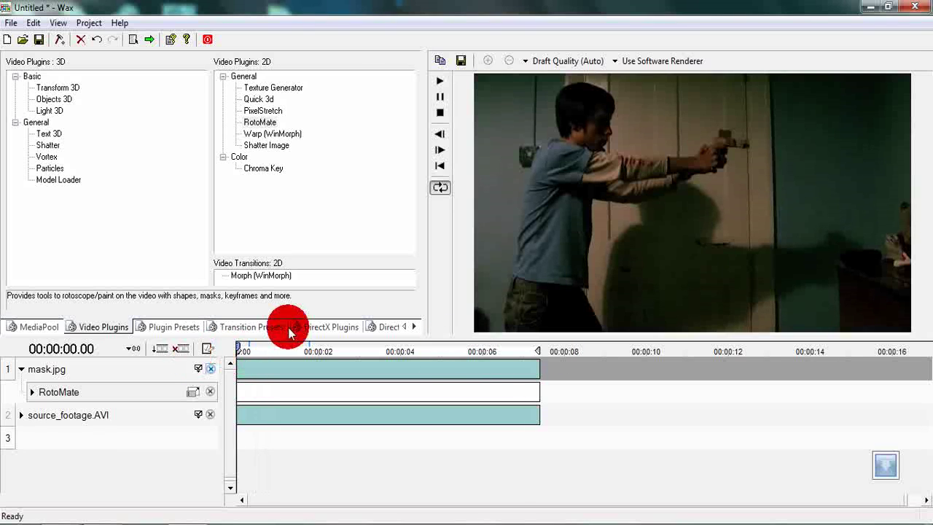
{"action": "left_click", "coordinate": [193, 391]}
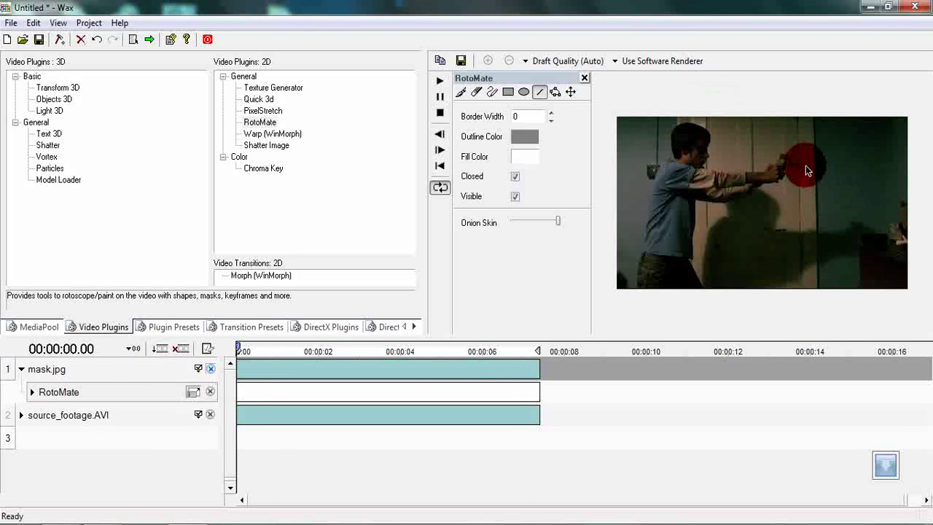
{"action": "left_click", "coordinate": [209, 371]}
{"action": "left_click_drag", "start_coordinate": [710, 193], "coordinate": [779, 198]}
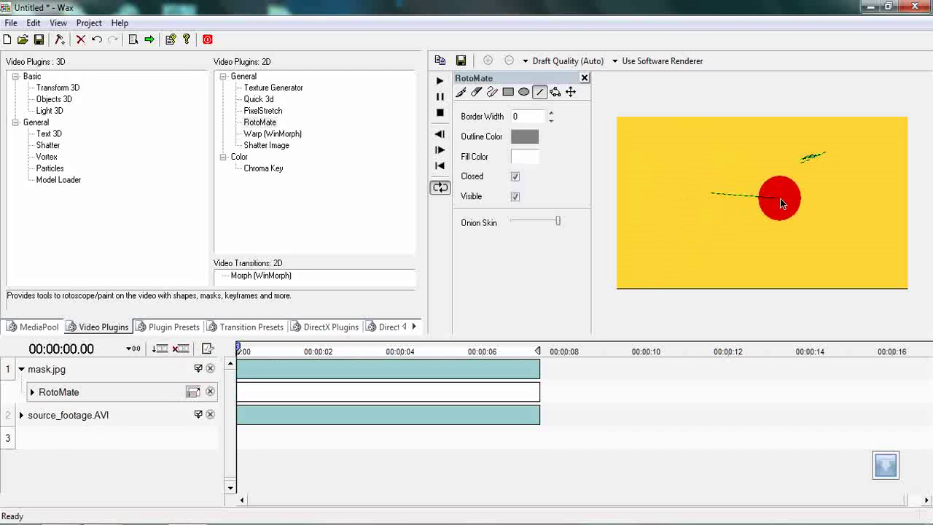
{"action": "key", "text": "ctrl+z"}
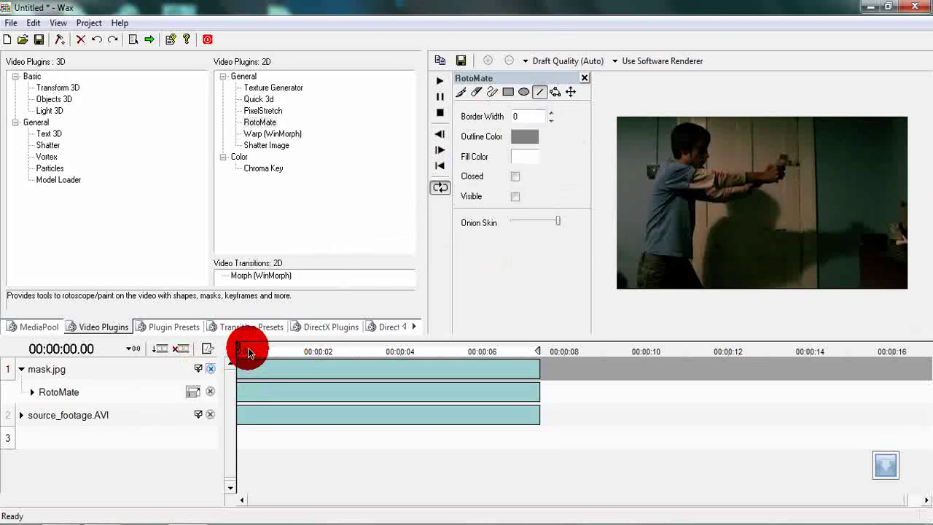
{"action": "left_click_drag", "start_coordinate": [250, 352], "coordinate": [187, 343]}
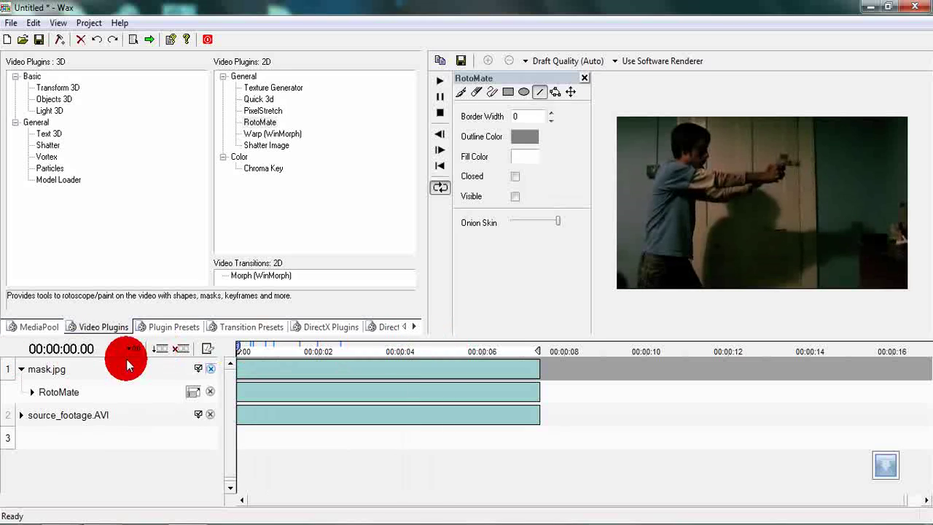
{"action": "left_click", "coordinate": [210, 370]}
{"action": "left_click", "coordinate": [211, 371]}
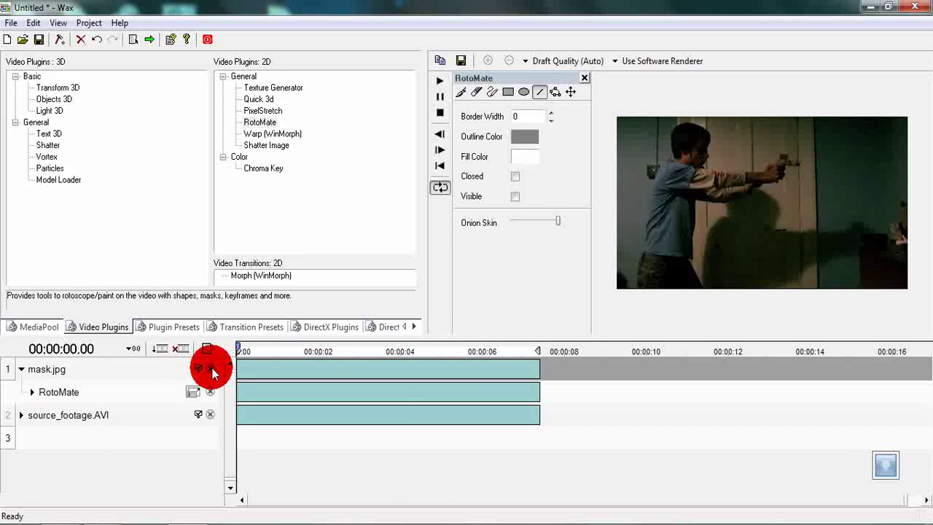
{"action": "left_click", "coordinate": [210, 370]}
{"action": "left_click", "coordinate": [211, 370]}
{"action": "left_click", "coordinate": [32, 392]}
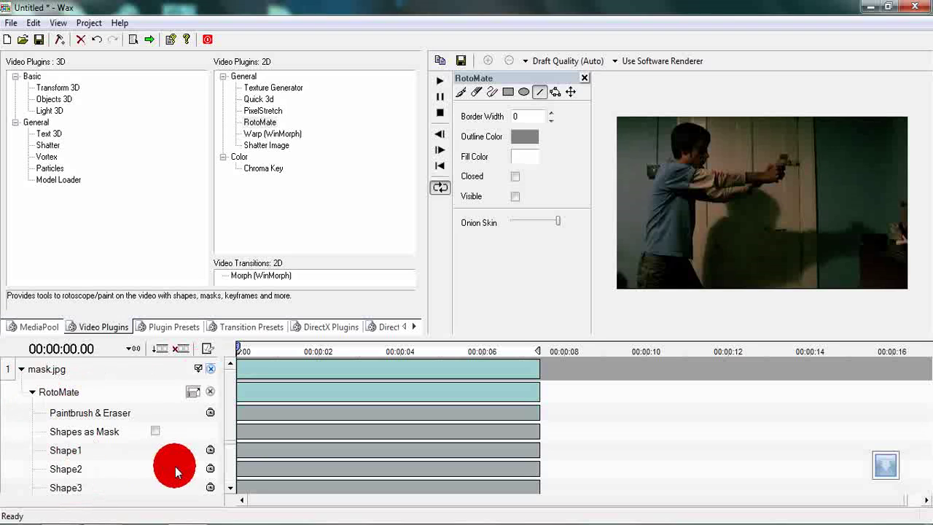
{"action": "left_click", "coordinate": [32, 391]}
Remove the RotoMate plugin from the mask.jpg track and apply a fresh copy of it.
{"action": "left_click", "coordinate": [88, 394]}
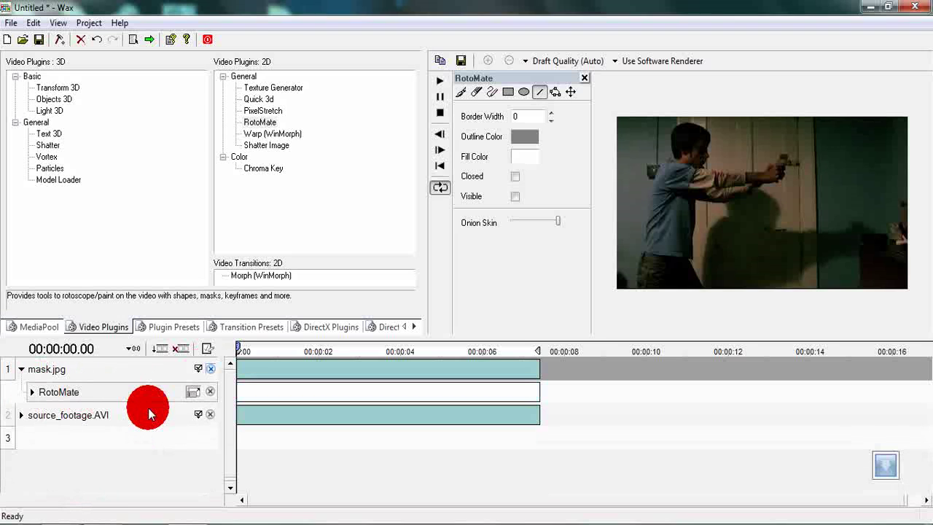
{"action": "key", "text": "Delete"}
{"action": "key", "text": "Return"}
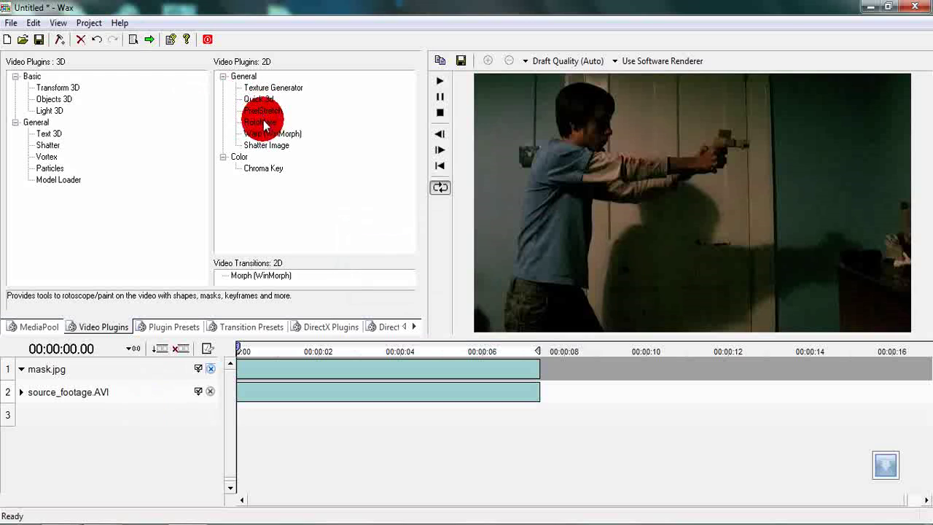
{"action": "left_click_drag", "start_coordinate": [181, 372], "coordinate": [183, 373]}
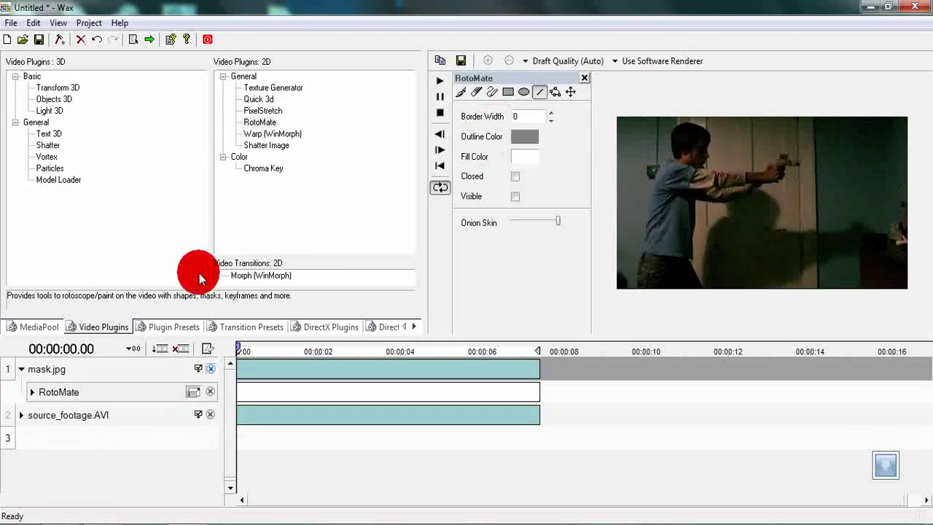
{"action": "left_click", "coordinate": [212, 369]}
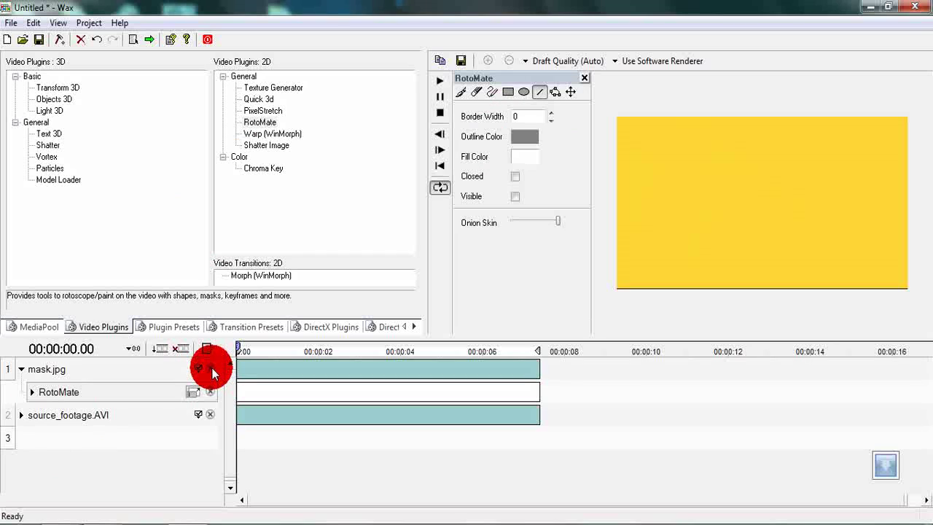
{"action": "left_click", "coordinate": [212, 370]}
{"action": "left_click", "coordinate": [212, 370]}
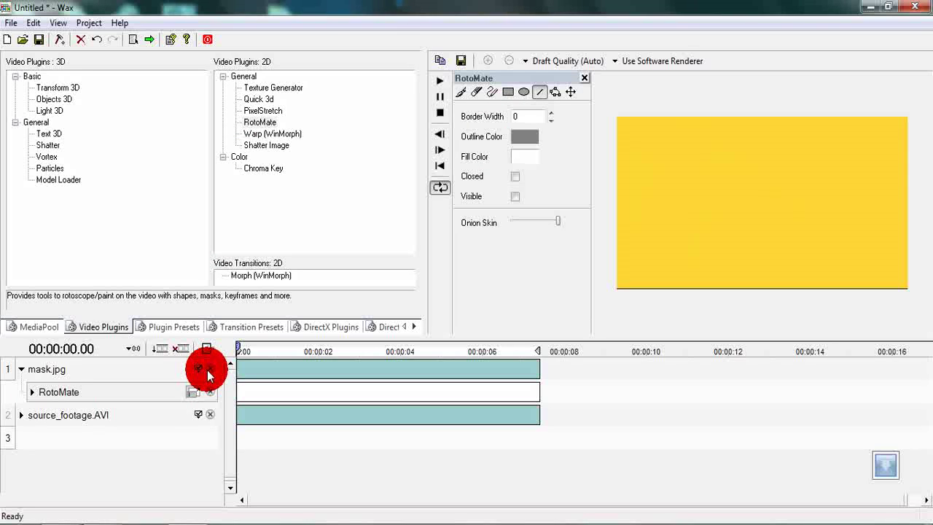
{"action": "left_click", "coordinate": [209, 370]}
Try source_footage.AVI on track 1 above mask.jpg and restore the original track order.
{"action": "left_click_drag", "start_coordinate": [99, 418], "coordinate": [125, 400]}
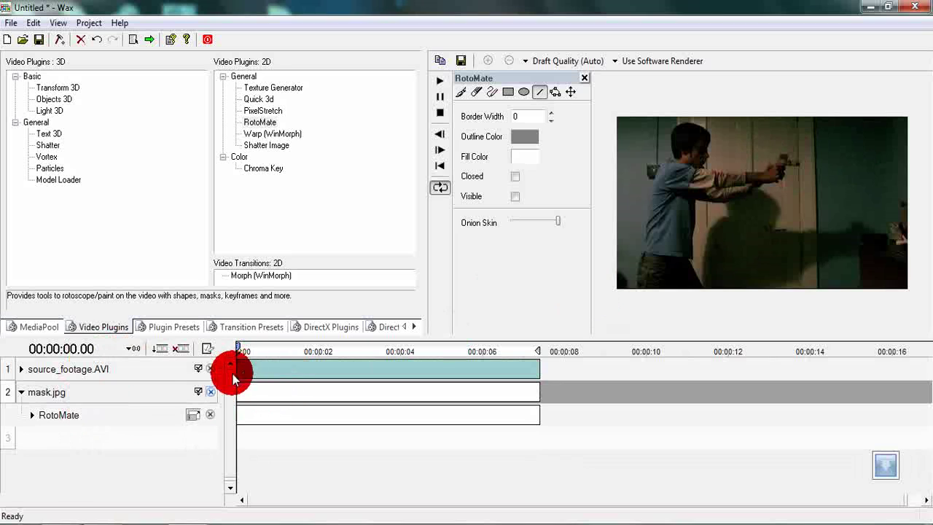
{"action": "mouse_move", "coordinate": [233, 374]}
{"action": "left_mouse_down"}
{"action": "mouse_move", "coordinate": [140, 409]}
{"action": "mouse_move", "coordinate": [156, 349]}
{"action": "mouse_move", "coordinate": [131, 439]}
{"action": "left_mouse_up"}
{"action": "left_click_drag", "start_coordinate": [119, 397], "coordinate": [126, 361]}
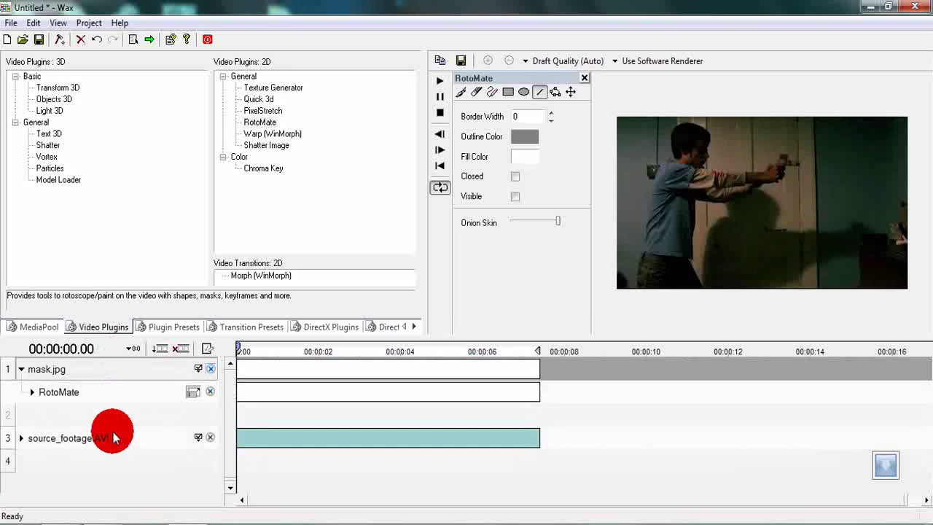
{"action": "left_click_drag", "start_coordinate": [115, 437], "coordinate": [123, 416]}
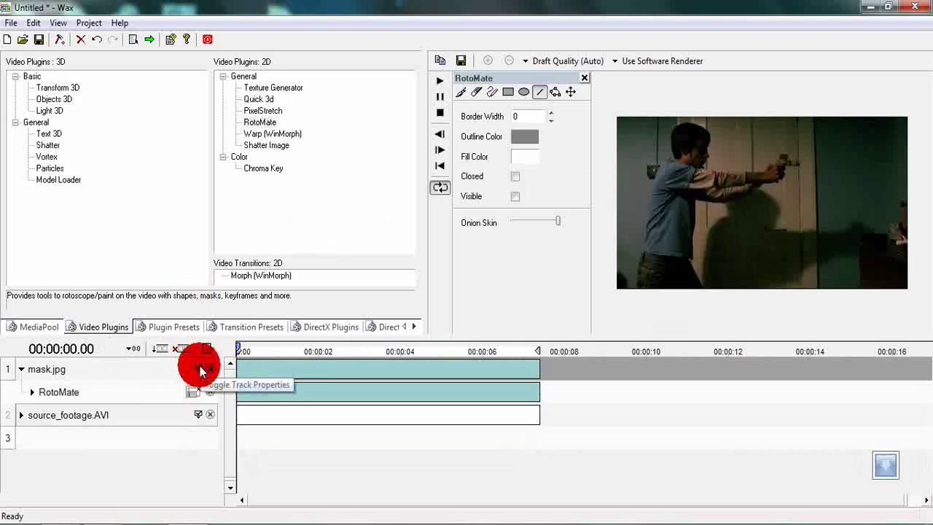
Select RotoMate, try to outline a muzzle flash with the Line tool over the shown mask.jpg track and delete the attempt.
{"action": "left_click", "coordinate": [124, 398]}
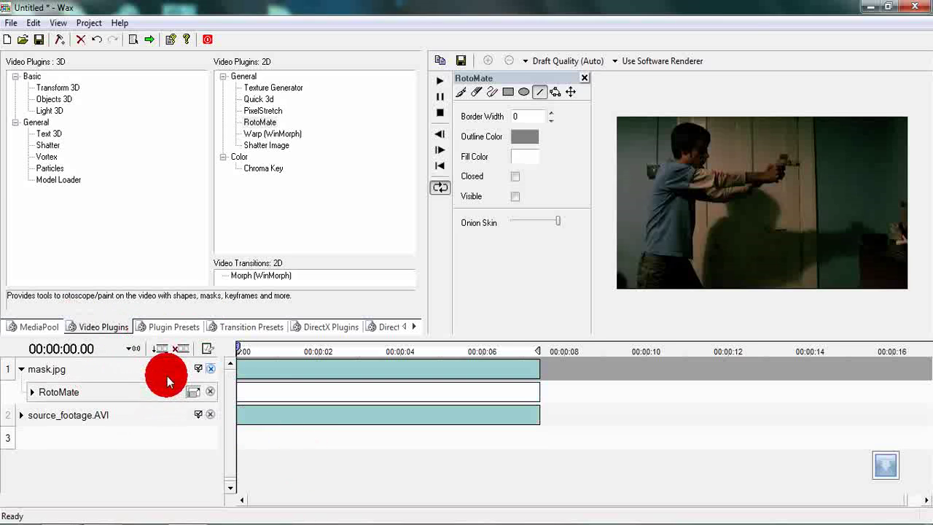
{"action": "left_click", "coordinate": [209, 374]}
{"action": "left_click", "coordinate": [513, 448]}
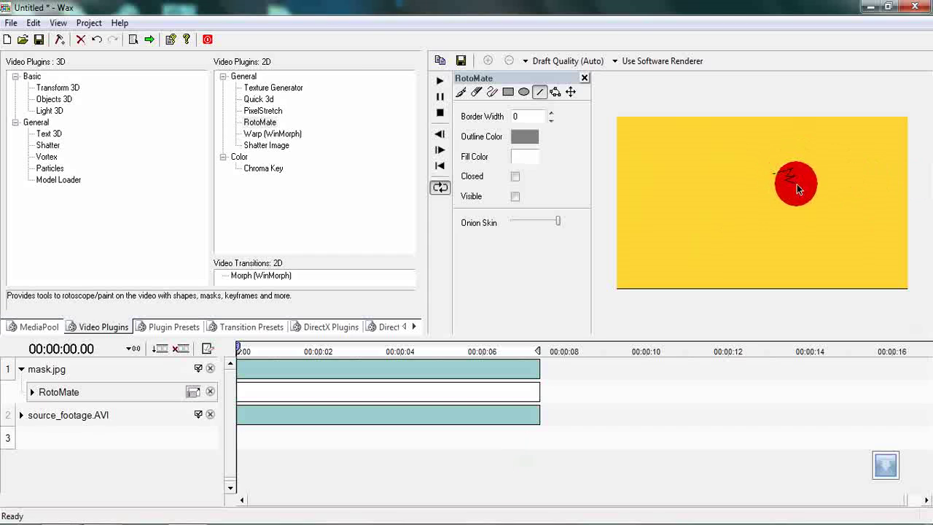
{"action": "left_click", "coordinate": [797, 183]}
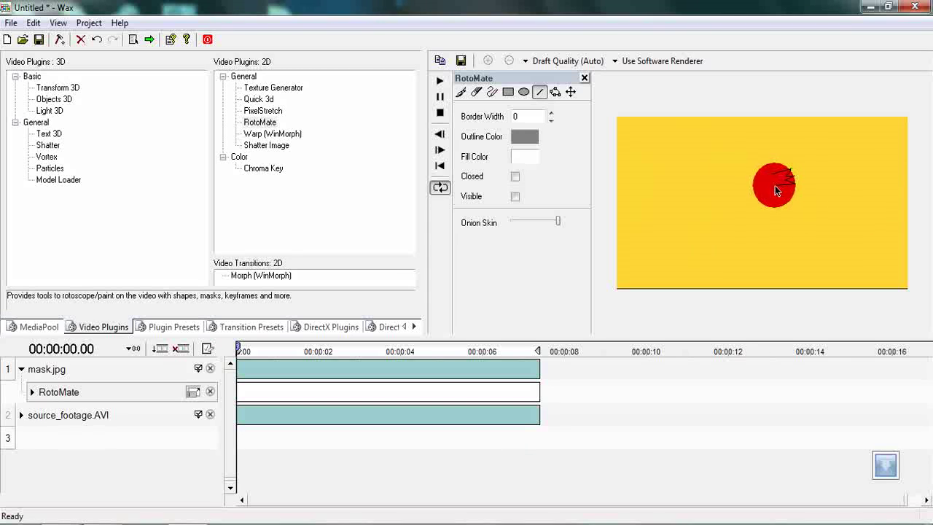
{"action": "double_click", "coordinate": [773, 173]}
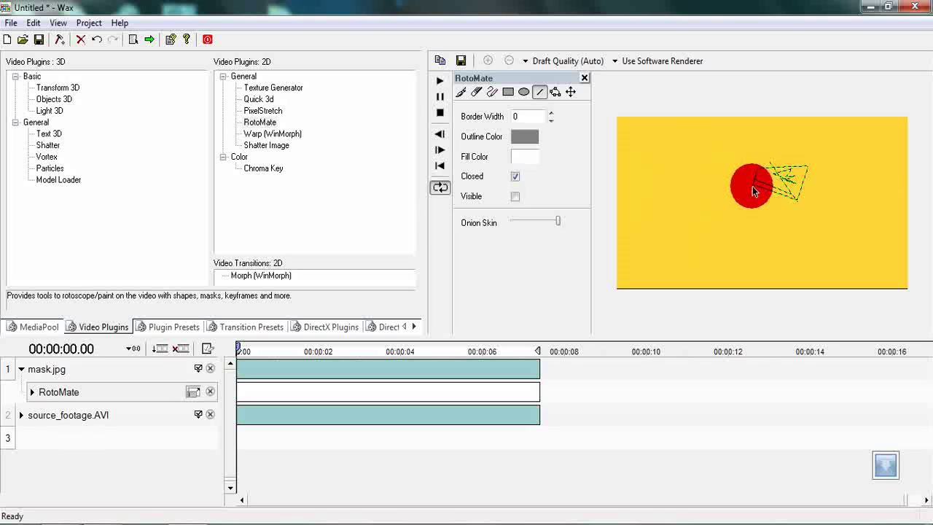
{"action": "left_click", "coordinate": [597, 151]}
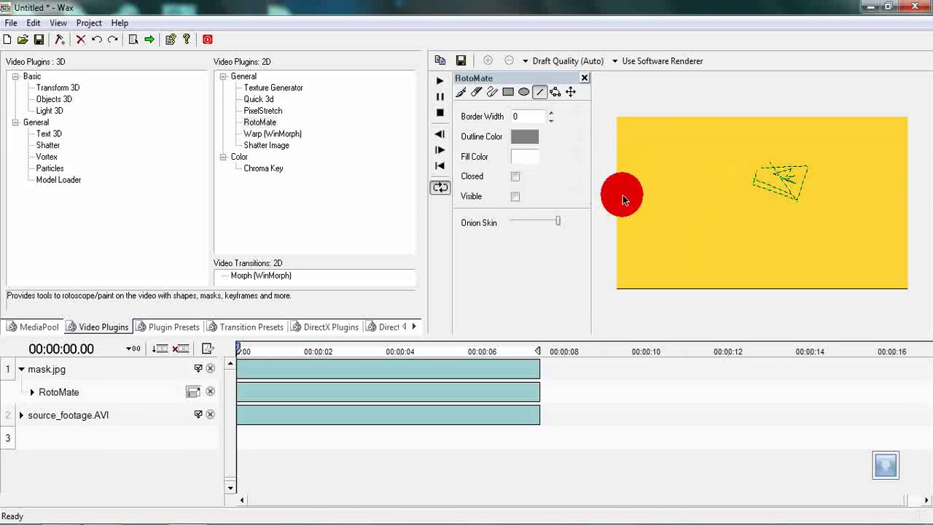
{"action": "key", "text": "Delete"}
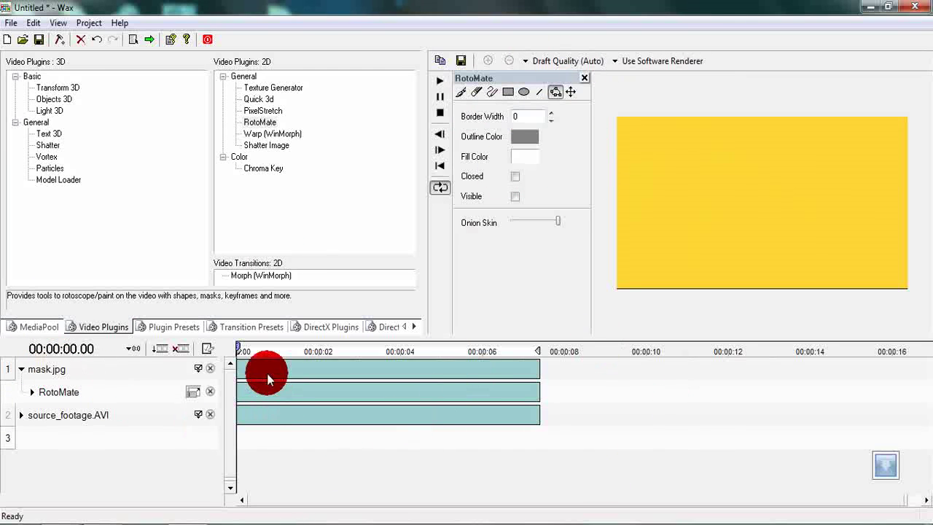
Hide the mask.jpg track and draw a closed freehand muzzle flash shape at the tip of the gun.
{"action": "left_click", "coordinate": [210, 370]}
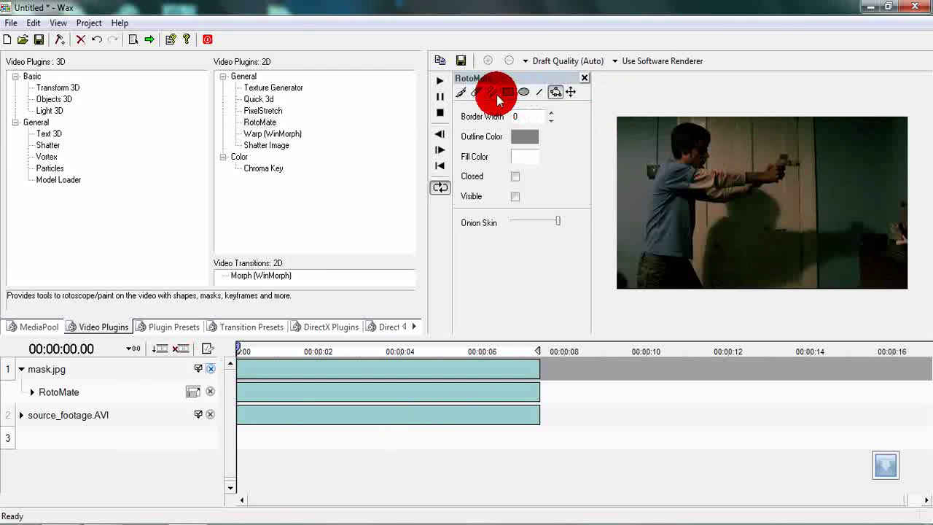
{"action": "left_click", "coordinate": [491, 94]}
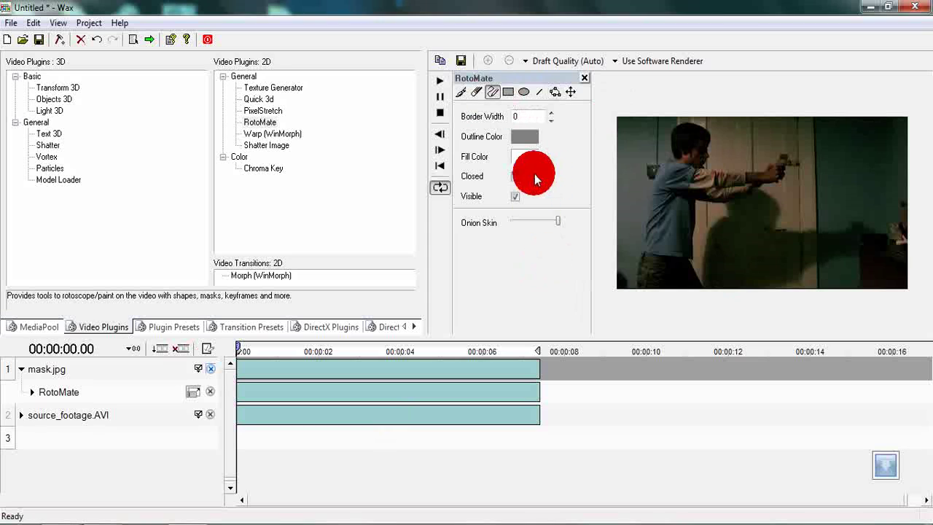
{"action": "left_click", "coordinate": [515, 177]}
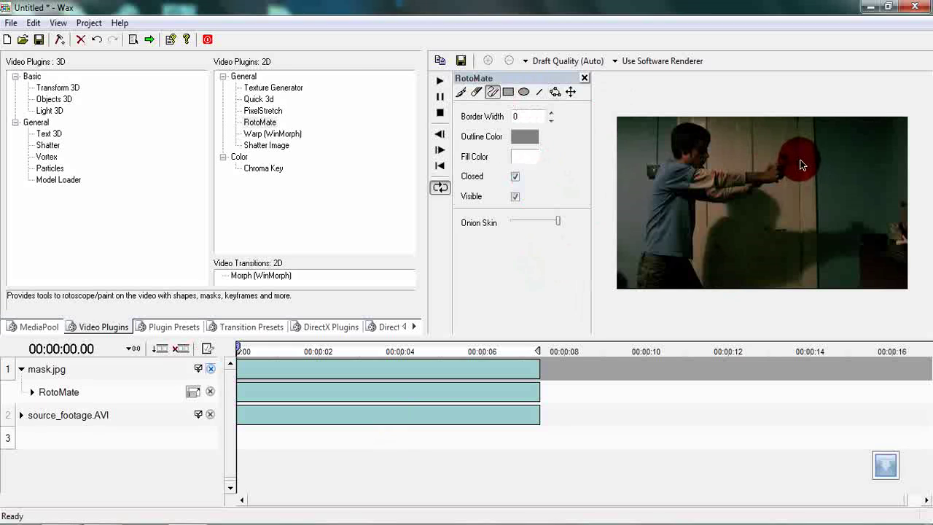
{"action": "left_click_drag", "start_coordinate": [822, 156], "coordinate": [800, 164]}
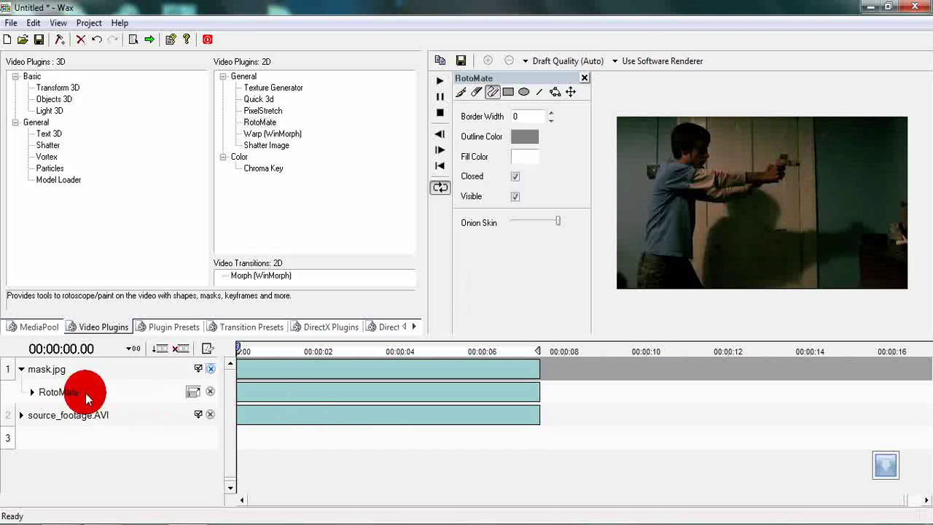
Show the mask.jpg track and enable Shapes as Mask in its RotoMate settings.
{"action": "left_click", "coordinate": [211, 369]}
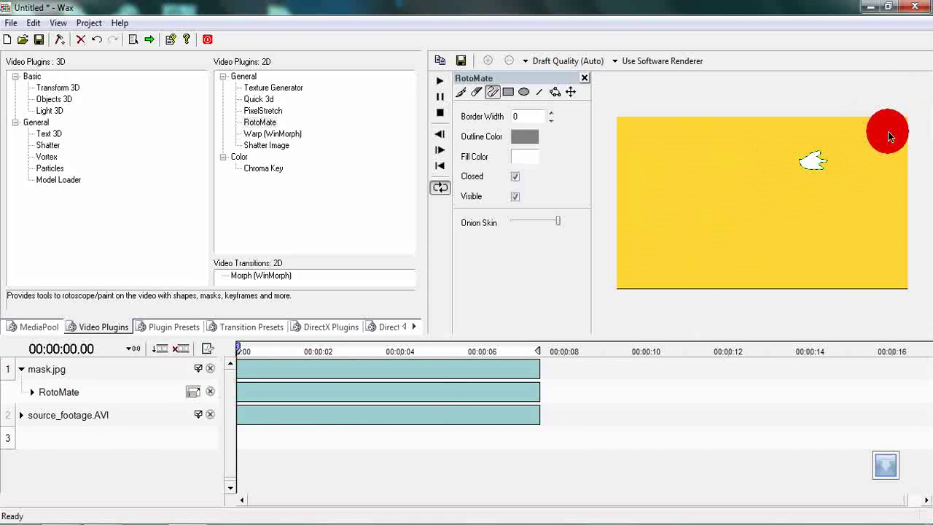
{"action": "left_click", "coordinate": [45, 374]}
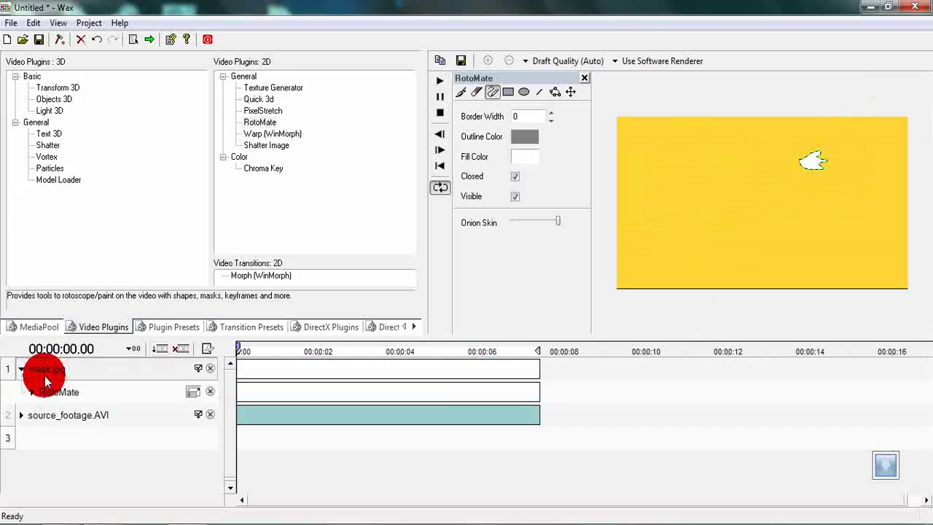
{"action": "left_click", "coordinate": [211, 369]}
{"action": "left_click", "coordinate": [211, 369]}
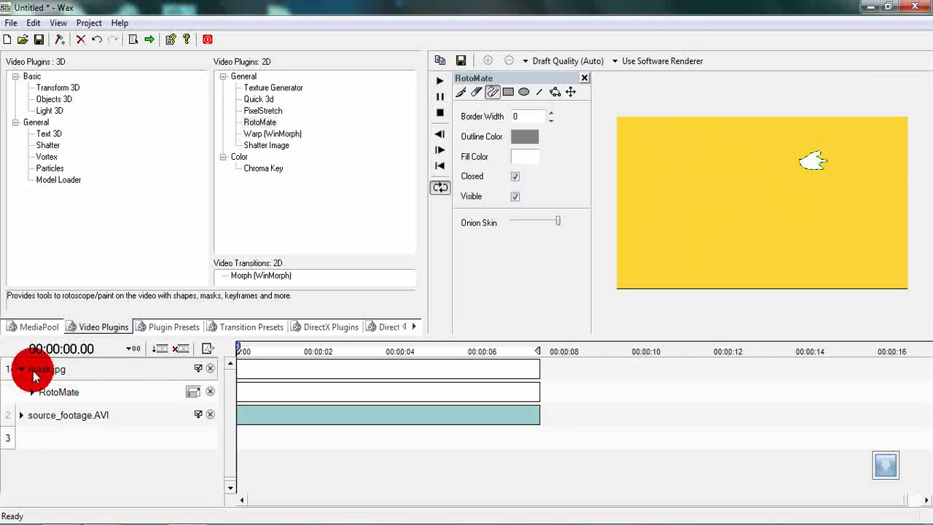
{"action": "left_click", "coordinate": [22, 369]}
{"action": "left_click", "coordinate": [22, 370]}
{"action": "left_click", "coordinate": [32, 392]}
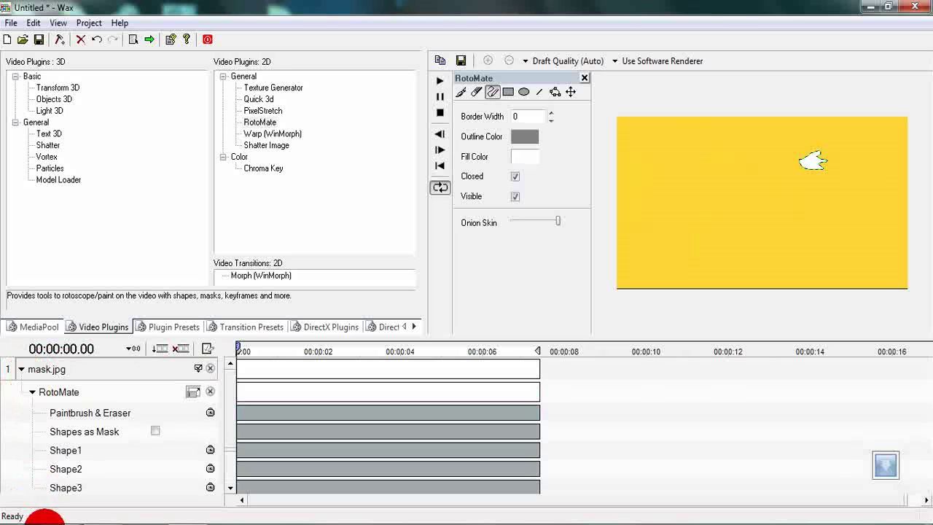
{"action": "left_click", "coordinate": [154, 431]}
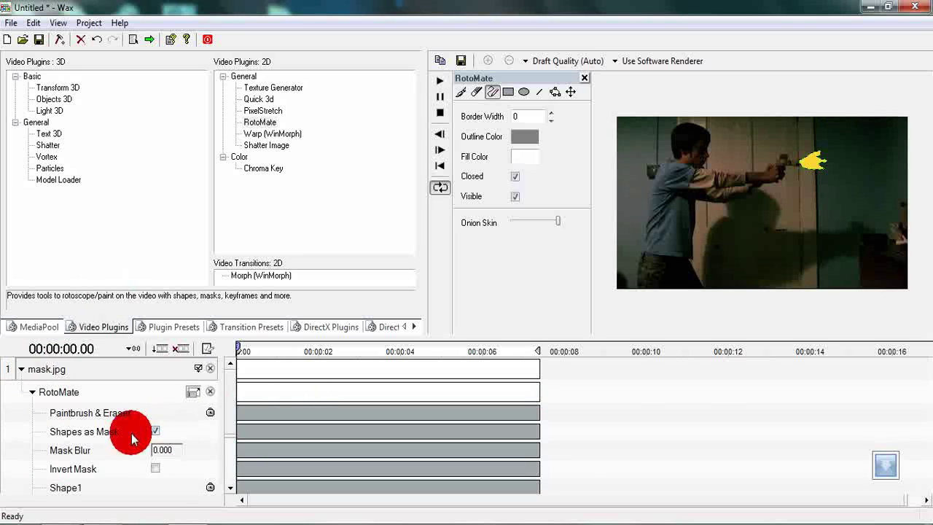
Collapse the mask.jpg track and move the playhead to 00:00:06.00 to check the masked shape over the footage.
{"action": "left_click", "coordinate": [21, 369]}
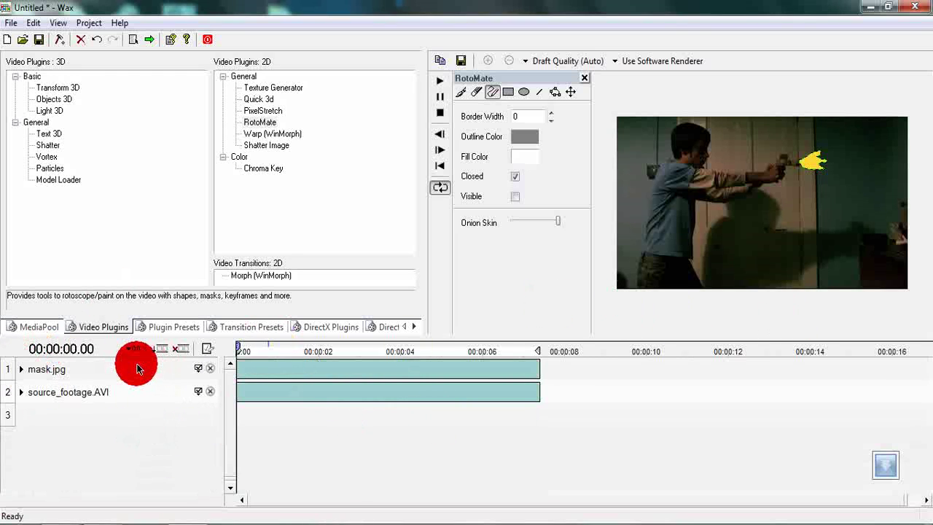
{"action": "left_click", "coordinate": [484, 376]}
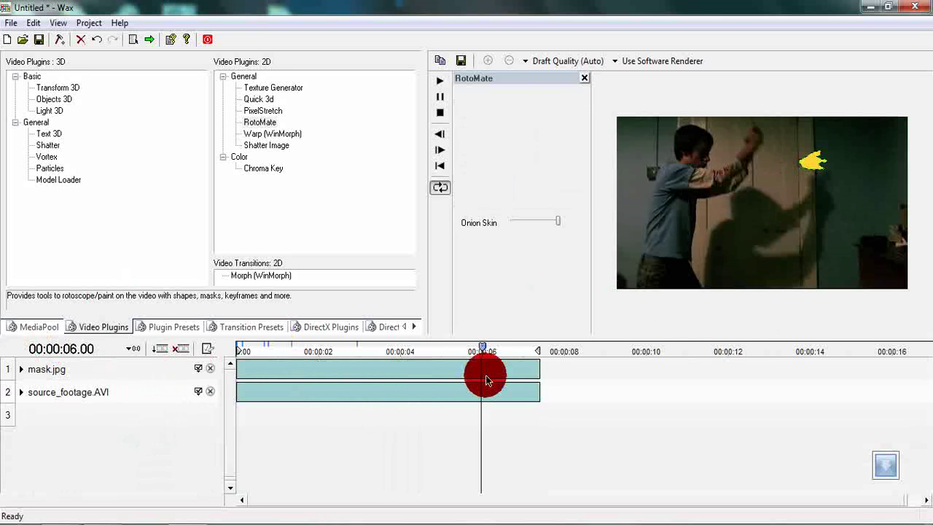
Move the playhead to 00:00:02.16 and activate RotoMate's Rectangle tool.
{"action": "left_click_drag", "start_coordinate": [485, 378], "coordinate": [347, 349]}
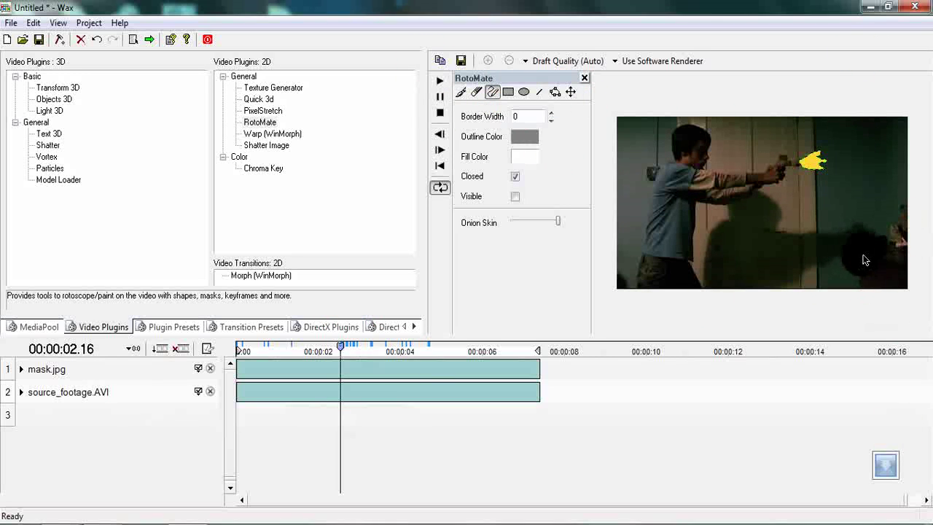
{"action": "left_click", "coordinate": [508, 92]}
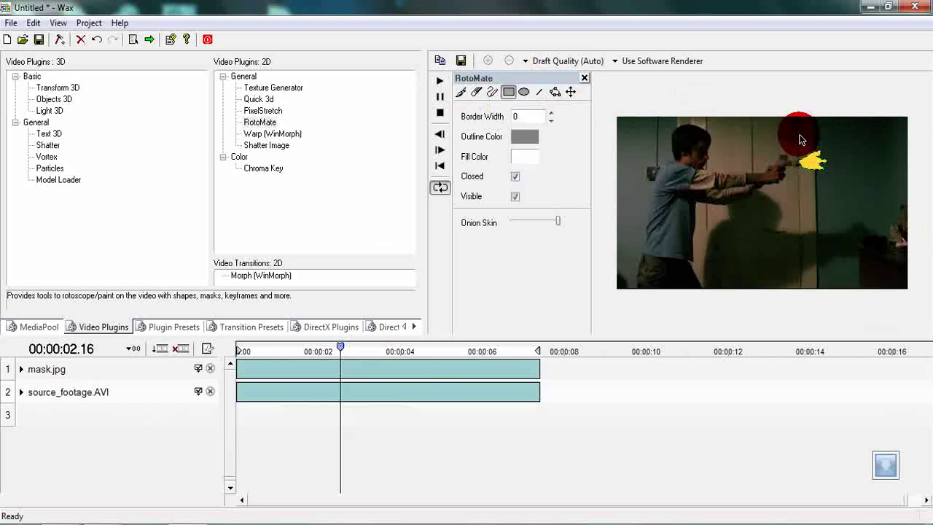
{"action": "left_click_drag", "start_coordinate": [798, 134], "coordinate": [812, 226]}
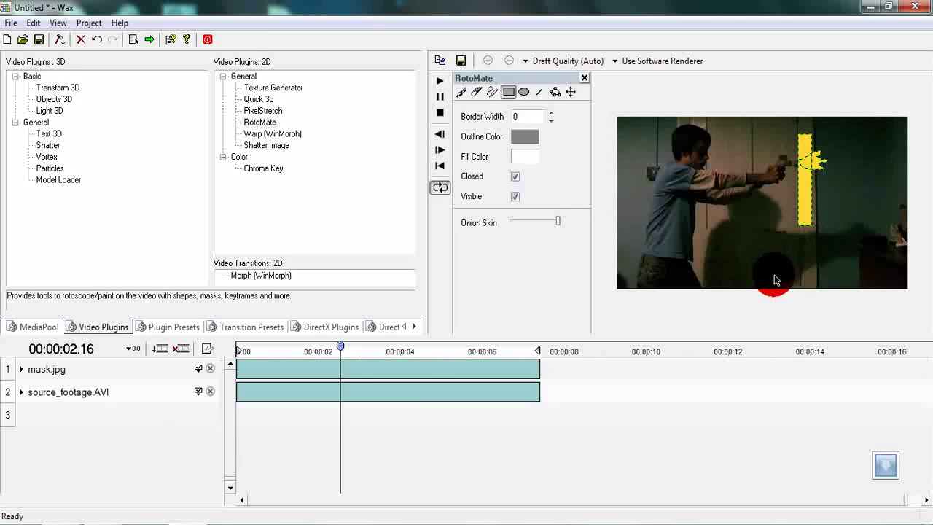
{"action": "left_click", "coordinate": [805, 154]}
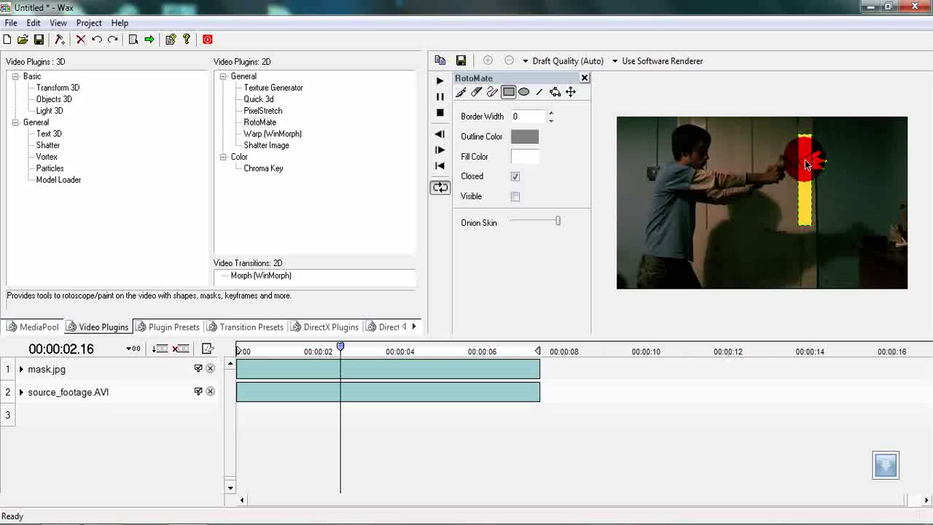
{"action": "key", "text": "ctrl+z"}
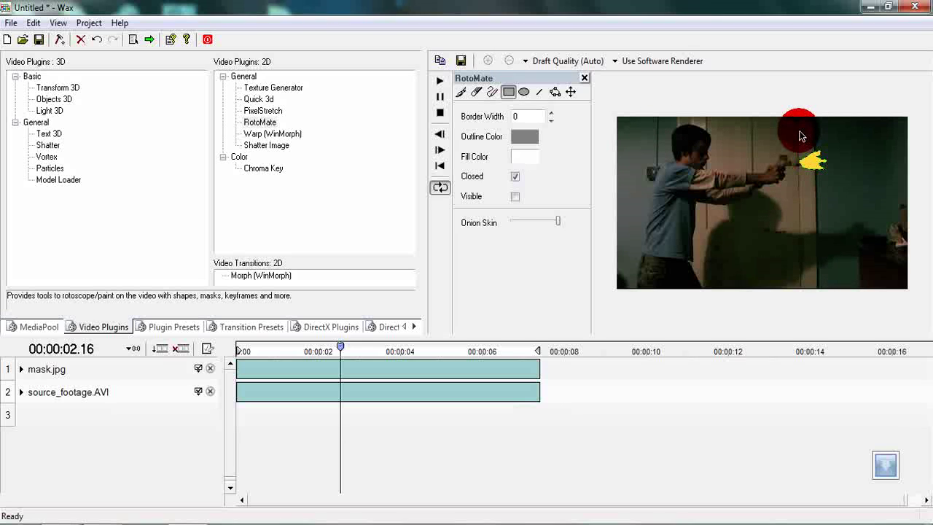
Draw a tall, narrow rectangle just in front of the gun's muzzle and shift its lower corners slightly to follow the door edge.
{"action": "left_click_drag", "start_coordinate": [800, 134], "coordinate": [815, 235]}
{"action": "left_click", "coordinate": [556, 91]}
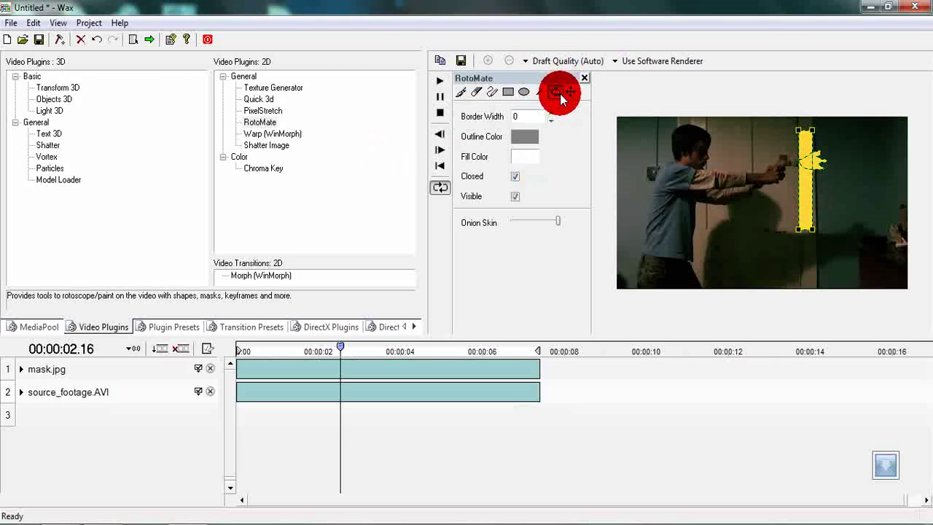
{"action": "left_click", "coordinate": [802, 228]}
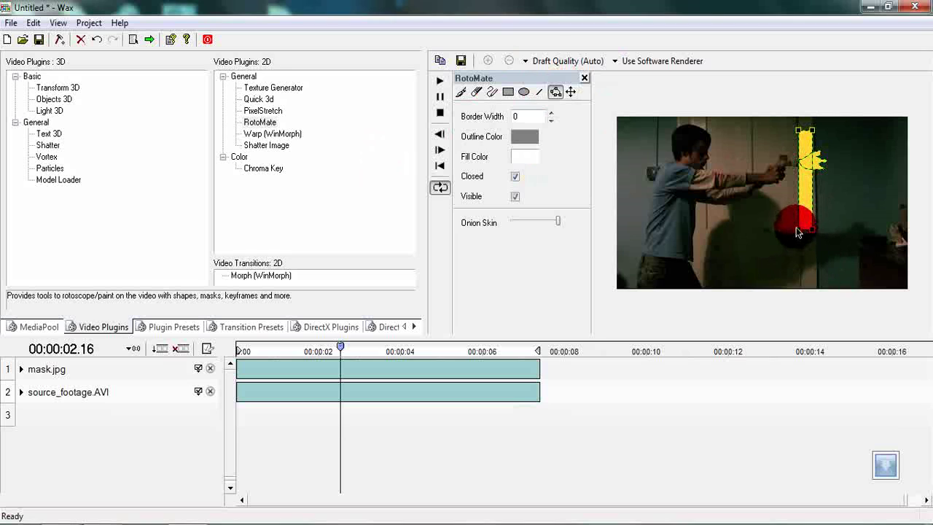
{"action": "left_click_drag", "start_coordinate": [802, 231], "coordinate": [817, 235]}
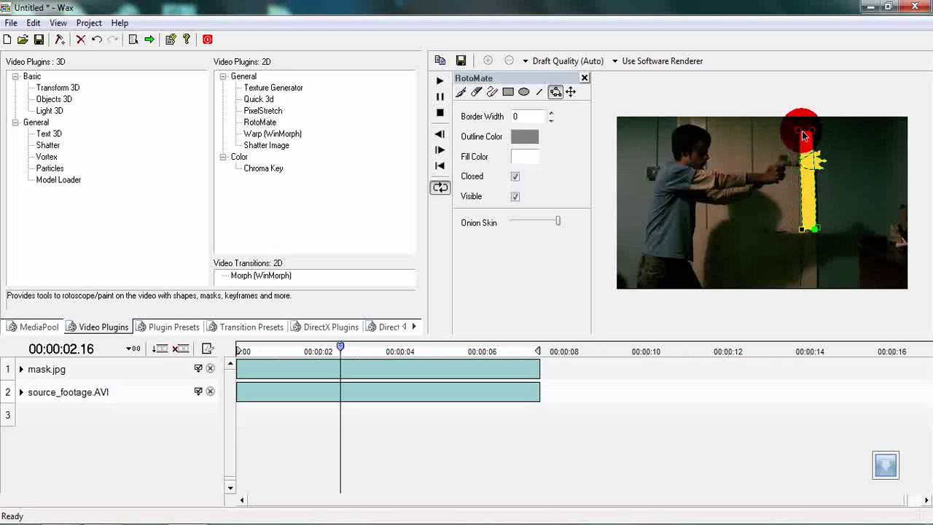
{"action": "left_click_drag", "start_coordinate": [814, 134], "coordinate": [800, 135]}
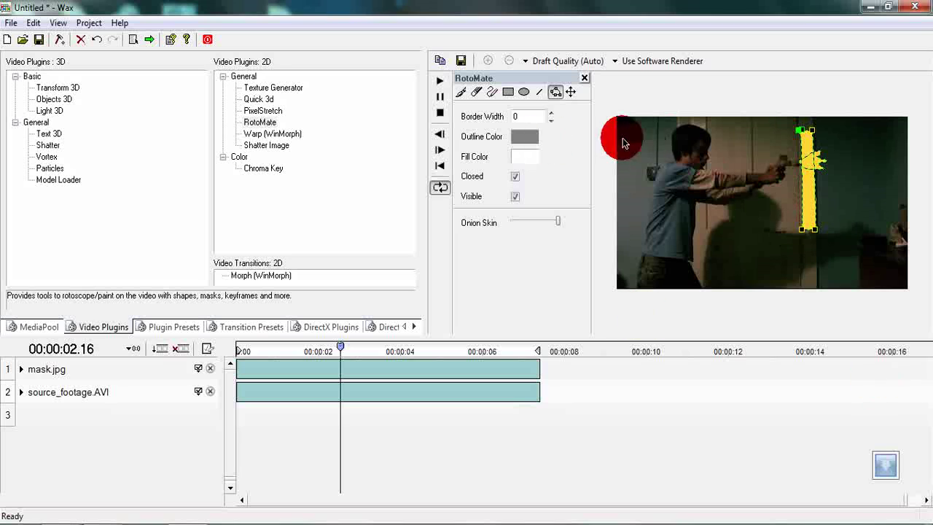
Draw closed freehand shapes over the desk edge, the face, the outstretched arm and the wall beyond the gun.
{"action": "left_click", "coordinate": [493, 94]}
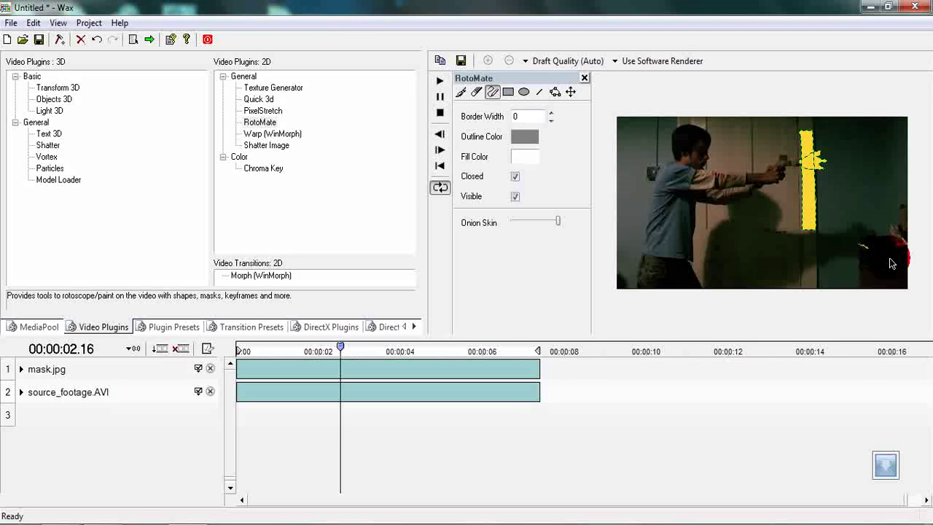
{"action": "mouse_move", "coordinate": [900, 264]}
{"action": "left_mouse_down"}
{"action": "mouse_move", "coordinate": [907, 260]}
{"action": "mouse_move", "coordinate": [866, 245]}
{"action": "left_mouse_up"}
{"action": "left_click_drag", "start_coordinate": [681, 169], "coordinate": [701, 176]}
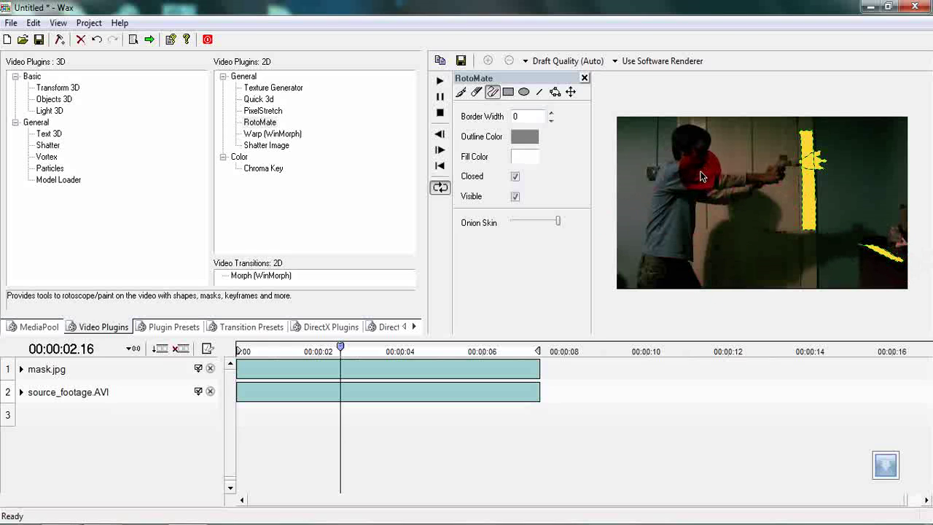
{"action": "left_click_drag", "start_coordinate": [744, 186], "coordinate": [765, 181]}
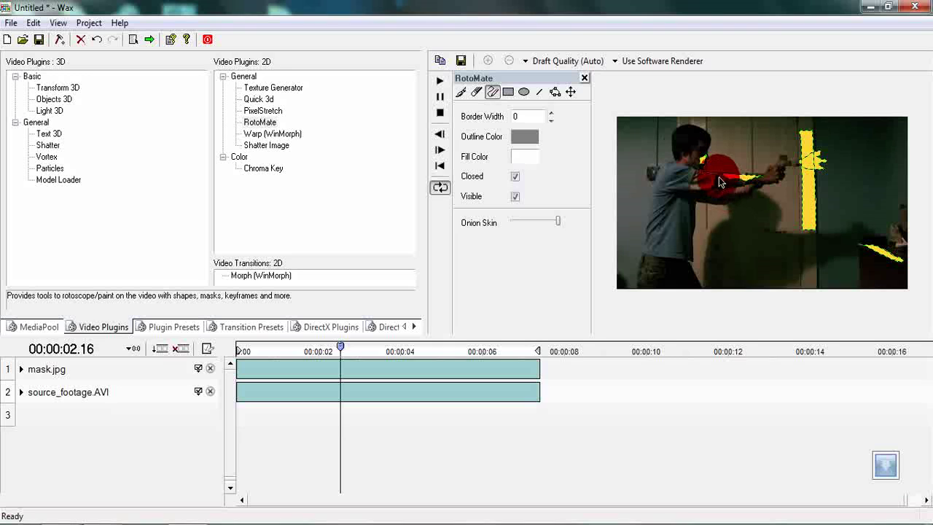
{"action": "key", "text": "ctrl+z"}
{"action": "left_click", "coordinate": [725, 186]}
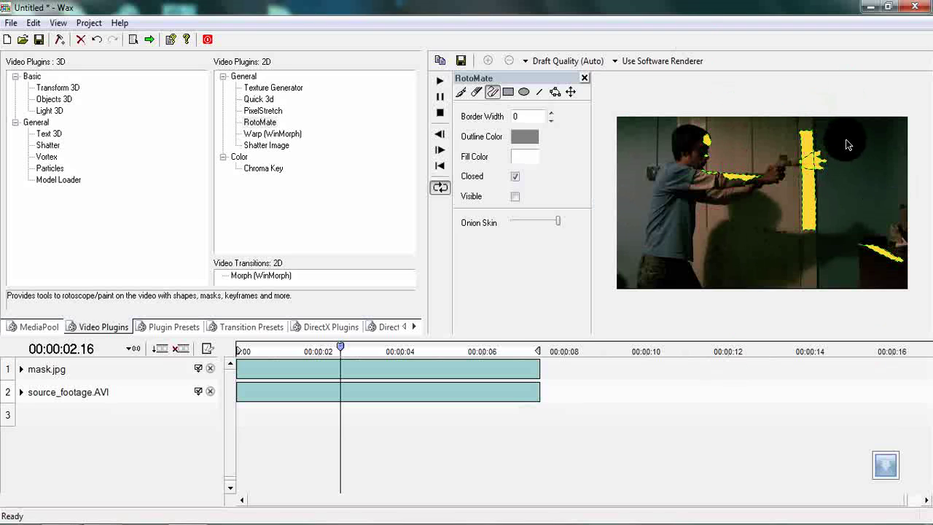
{"action": "left_click_drag", "start_coordinate": [846, 140], "coordinate": [875, 136]}
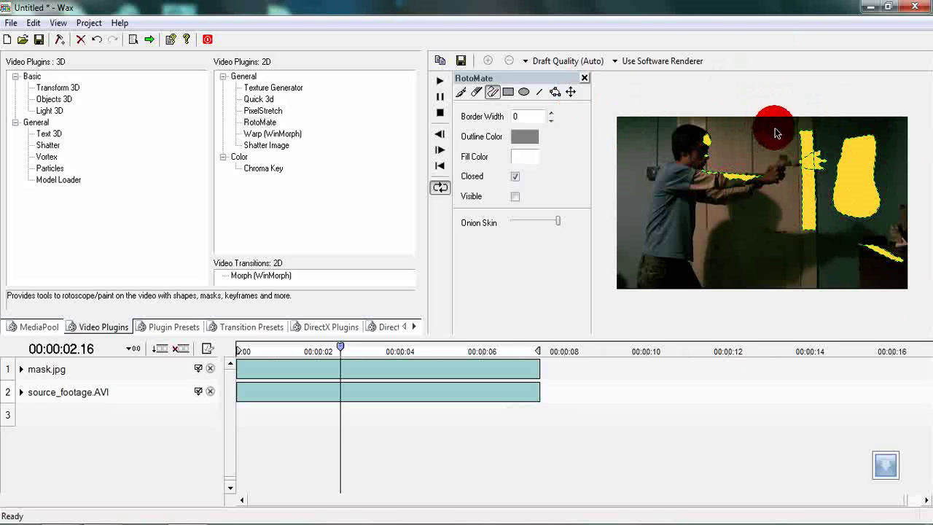
Add Track Properties to the mask.jpg track and expand them to show the Opacity and Compositing Mode settings.
{"action": "mouse_move", "coordinate": [340, 347]}
{"action": "left_mouse_down"}
{"action": "mouse_move", "coordinate": [317, 348]}
{"action": "mouse_move", "coordinate": [350, 348]}
{"action": "mouse_move", "coordinate": [331, 348]}
{"action": "left_mouse_up"}
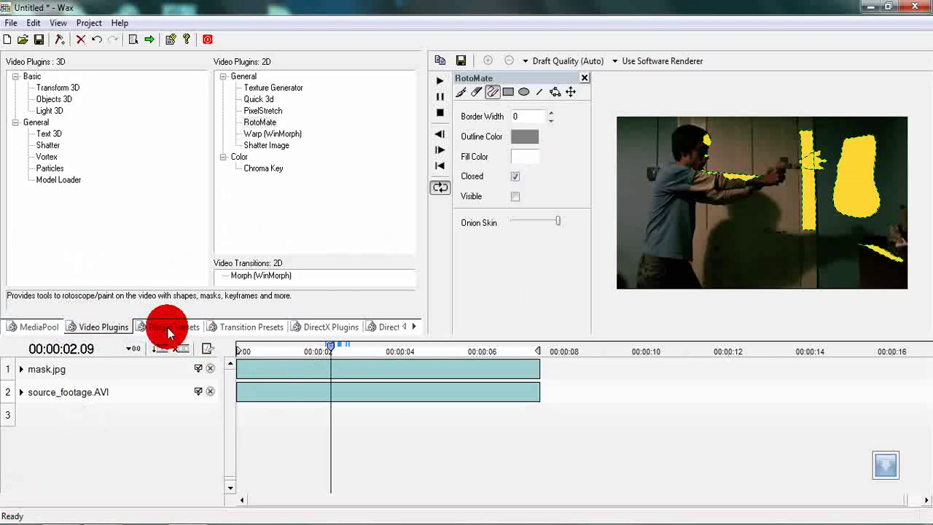
{"action": "left_click", "coordinate": [21, 369]}
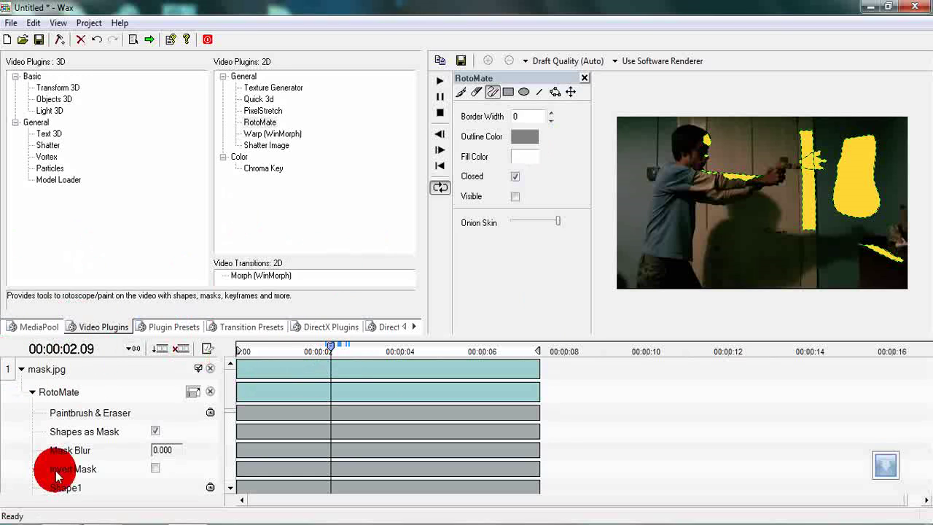
{"action": "left_click", "coordinate": [32, 392]}
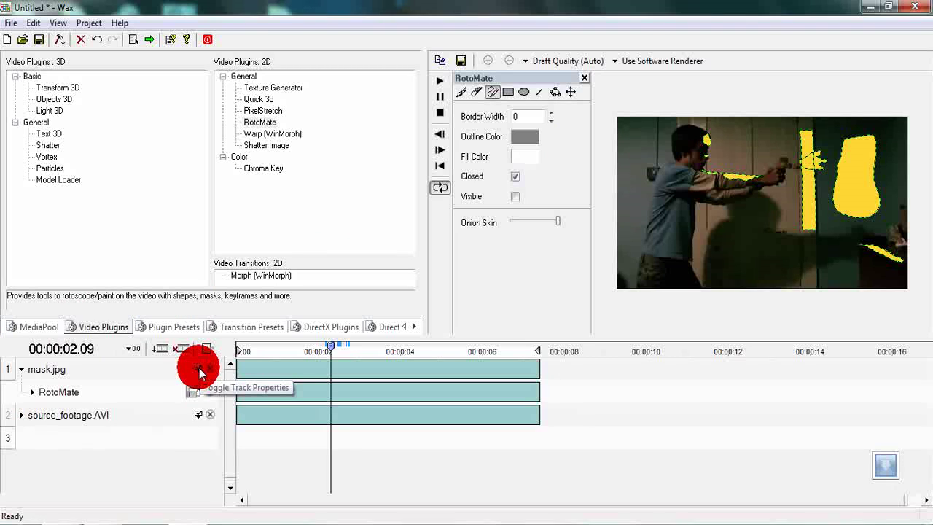
{"action": "left_click", "coordinate": [199, 370]}
{"action": "left_click", "coordinate": [22, 370]}
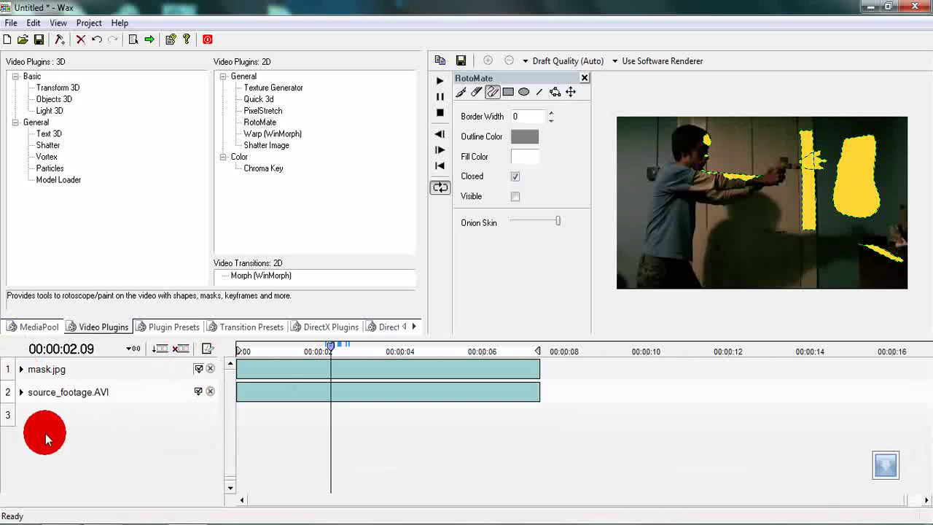
{"action": "left_click", "coordinate": [21, 370]}
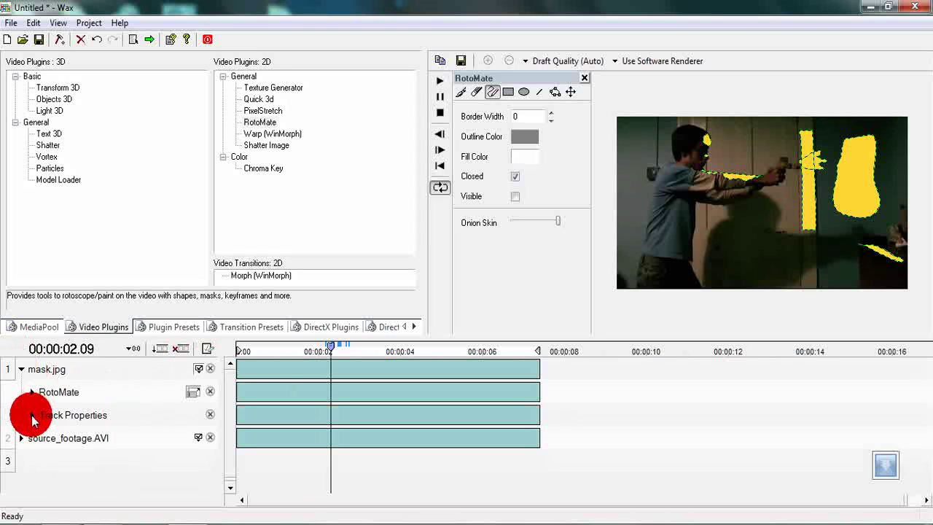
{"action": "left_click", "coordinate": [32, 415]}
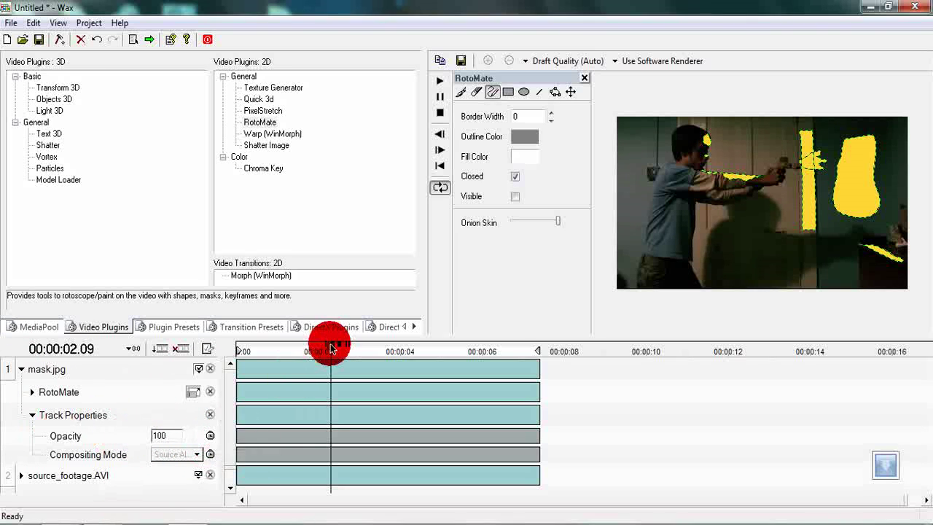
Set the mask.jpg track's Opacity to Linear keyframing and add a keyframe at 00:00:02.17.
{"action": "left_click_drag", "start_coordinate": [330, 350], "coordinate": [343, 353]}
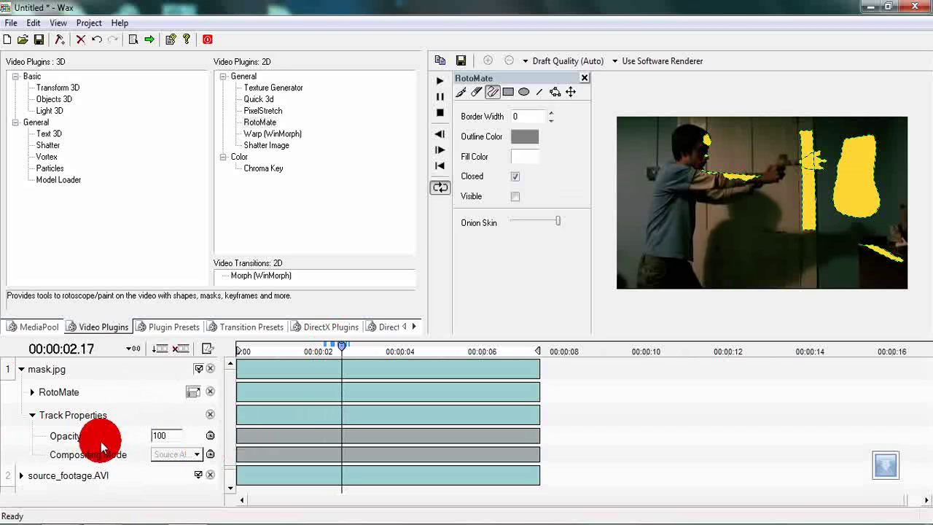
{"action": "left_click", "coordinate": [213, 442]}
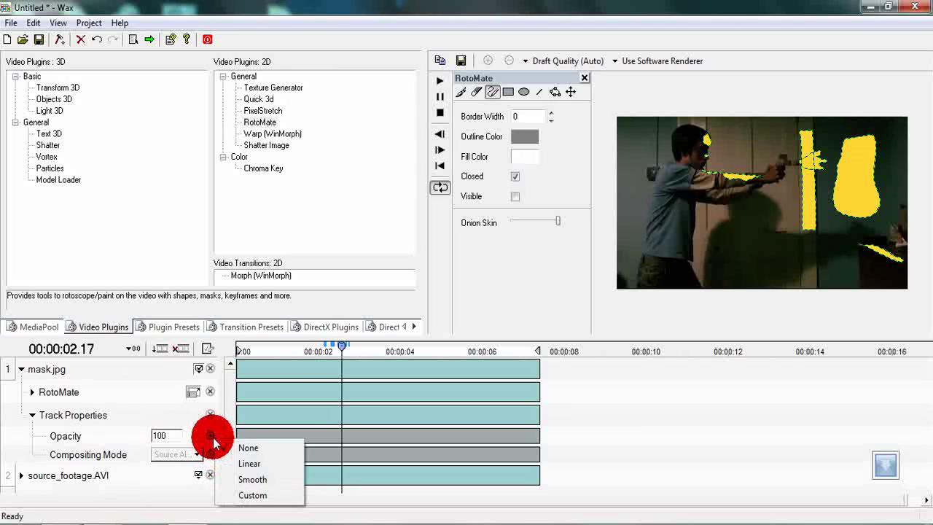
{"action": "left_click", "coordinate": [245, 465]}
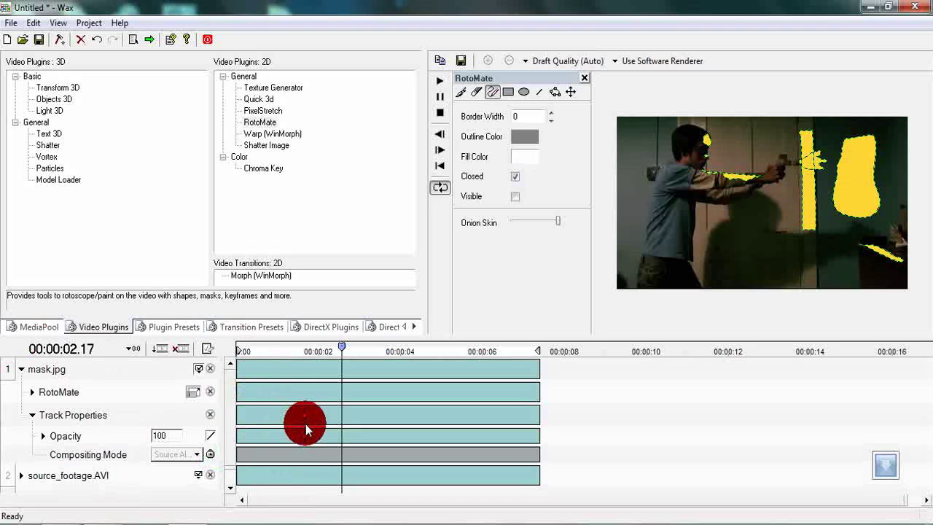
{"action": "double_click", "coordinate": [342, 424]}
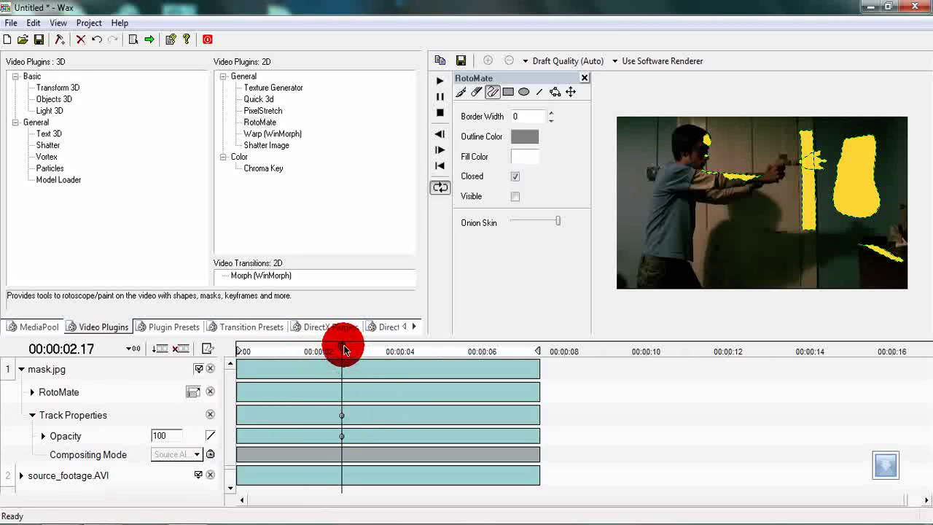
Set the mask.jpg track's Opacity to 0 at 00:00:02.20.
{"action": "left_click_drag", "start_coordinate": [345, 350], "coordinate": [346, 349]}
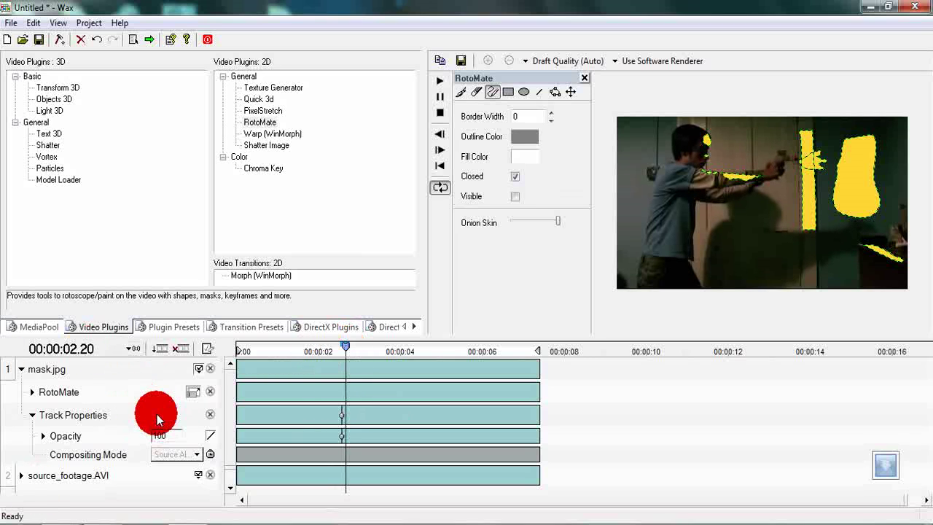
{"action": "left_click_drag", "start_coordinate": [167, 430], "coordinate": [123, 409]}
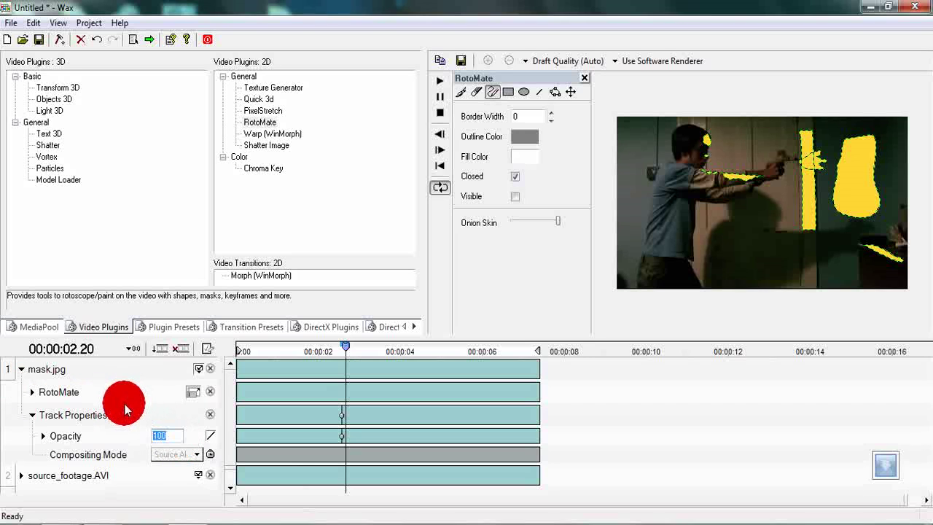
{"action": "key", "text": "Return"}
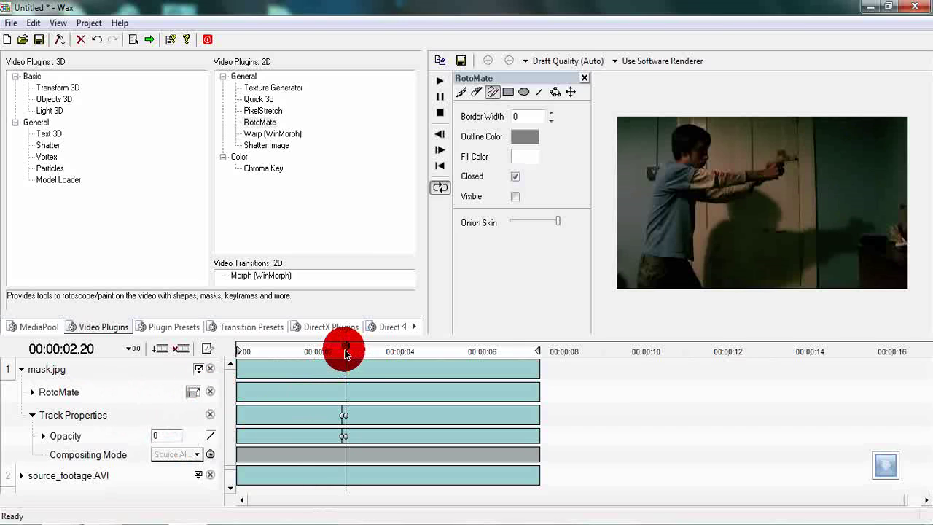
Set the mask.jpg track's Opacity to 0 at 00:00:02.16, one frame before the fully visible keyframe.
{"action": "left_click_drag", "start_coordinate": [346, 354], "coordinate": [341, 356]}
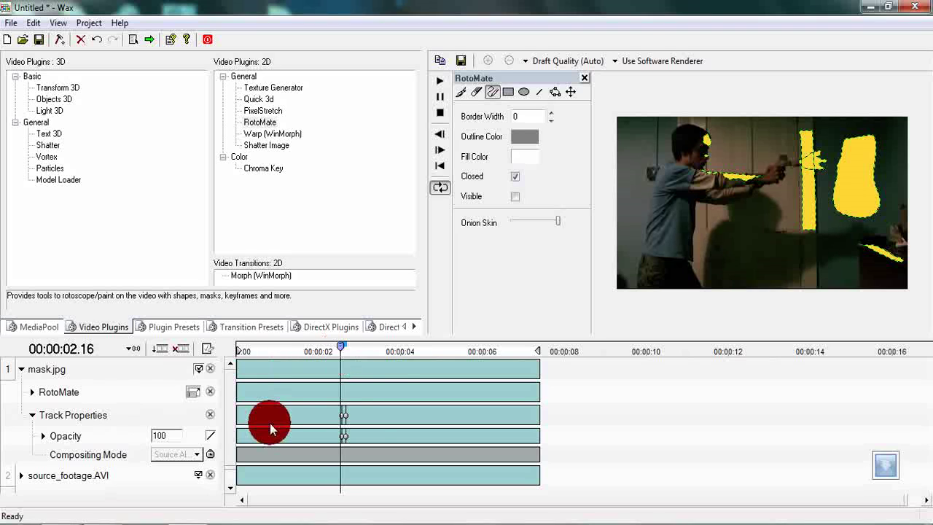
{"action": "left_click", "coordinate": [345, 407]}
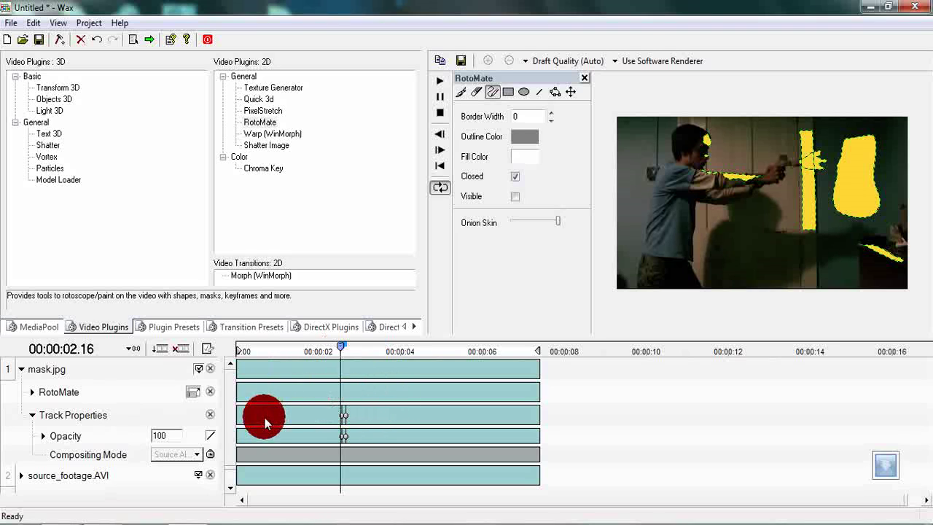
{"action": "left_click", "coordinate": [167, 434]}
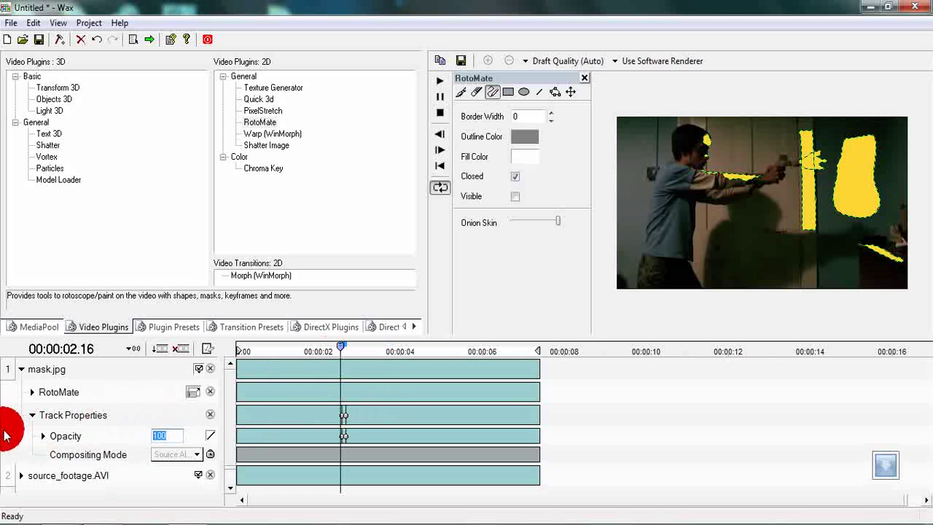
{"action": "key", "text": "Return"}
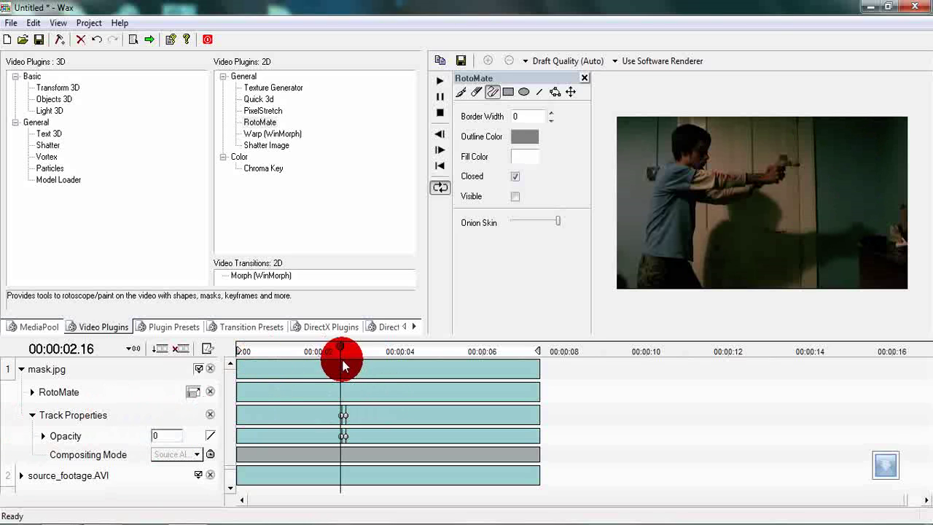
Check the frame at 00:00:02.13 and collapse the mask.jpg track's Track Properties.
{"action": "mouse_move", "coordinate": [341, 348]}
{"action": "left_mouse_down"}
{"action": "mouse_move", "coordinate": [332, 352]}
{"action": "mouse_move", "coordinate": [360, 348]}
{"action": "mouse_move", "coordinate": [336, 351]}
{"action": "left_mouse_up"}
{"action": "left_click", "coordinate": [86, 442]}
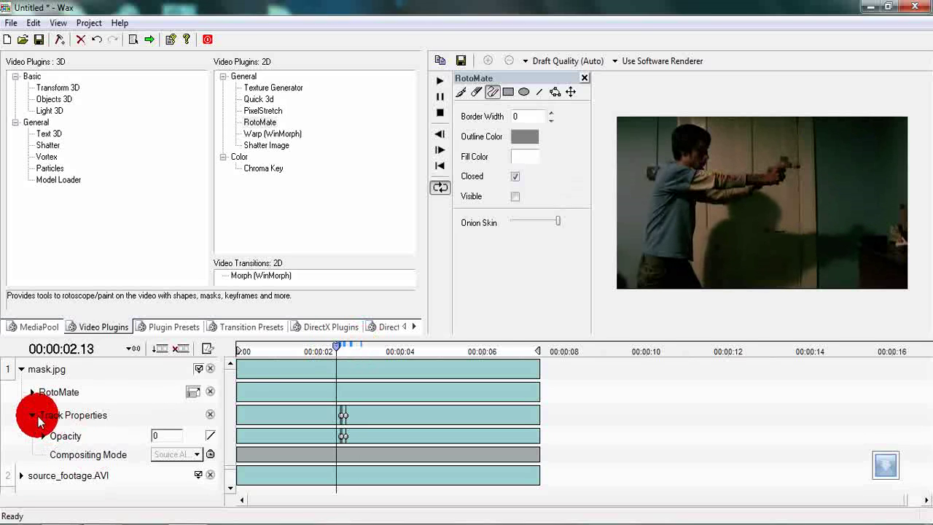
{"action": "left_click", "coordinate": [32, 415]}
Go to 00:00:02.17 and increase the Mask Blur in the mask.jpg track's RotoMate settings to soften the shape edges.
{"action": "mouse_move", "coordinate": [337, 358]}
{"action": "left_mouse_down"}
{"action": "mouse_move", "coordinate": [350, 350]}
{"action": "mouse_move", "coordinate": [344, 355]}
{"action": "mouse_move", "coordinate": [356, 359]}
{"action": "mouse_move", "coordinate": [343, 355]}
{"action": "mouse_move", "coordinate": [358, 359]}
{"action": "mouse_move", "coordinate": [343, 358]}
{"action": "left_mouse_up"}
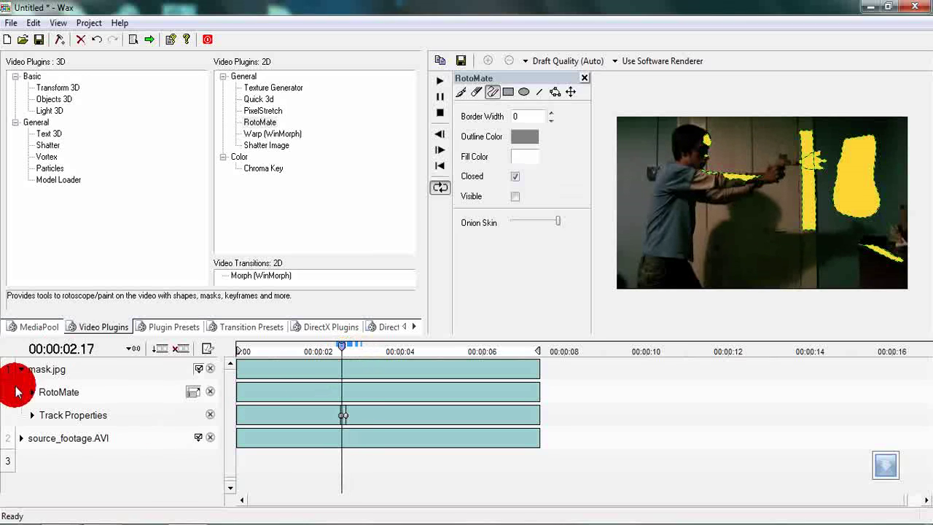
{"action": "left_click", "coordinate": [32, 392]}
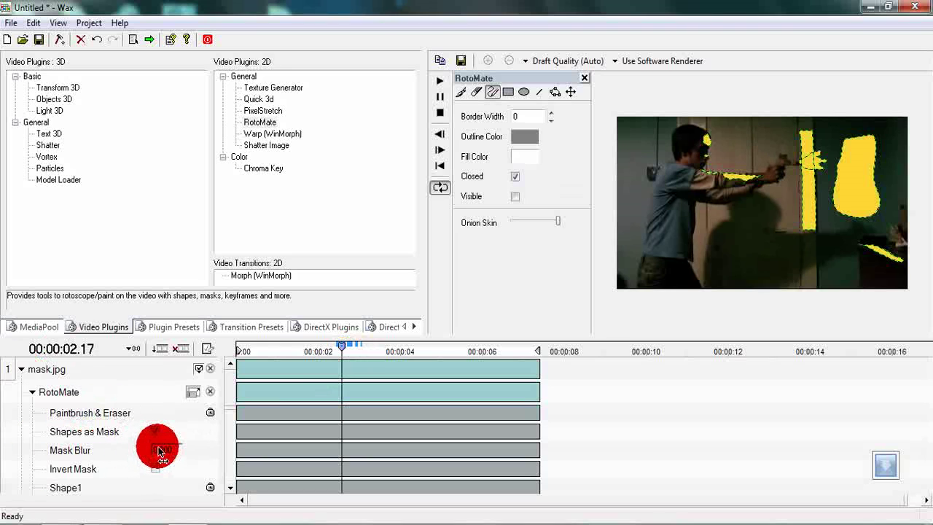
{"action": "mouse_move", "coordinate": [160, 452]}
{"action": "left_mouse_down"}
{"action": "mouse_move", "coordinate": [180, 452]}
{"action": "mouse_move", "coordinate": [167, 452]}
{"action": "left_mouse_up"}
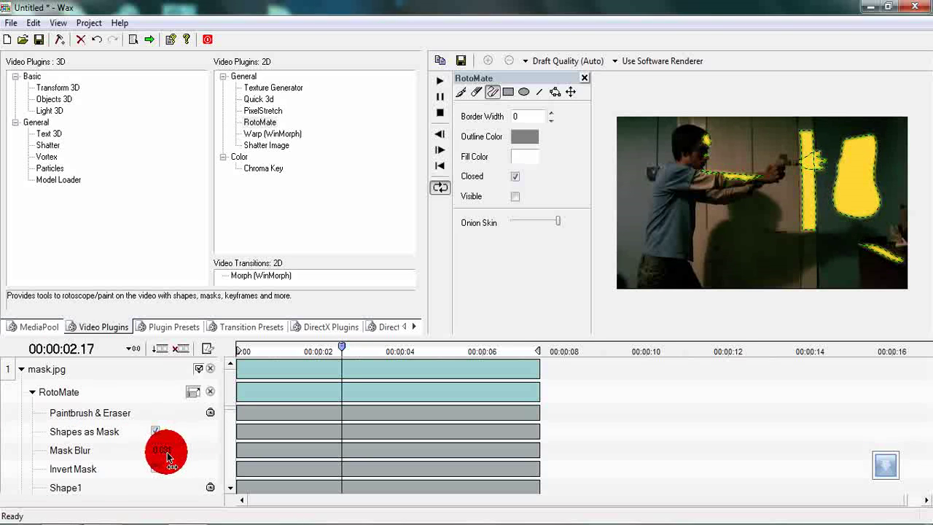
Collapse the RotoMate settings, expand the mask.jpg track's Track Properties and set its Opacity to 60 at 00:00:02.17.
{"action": "left_click", "coordinate": [33, 392]}
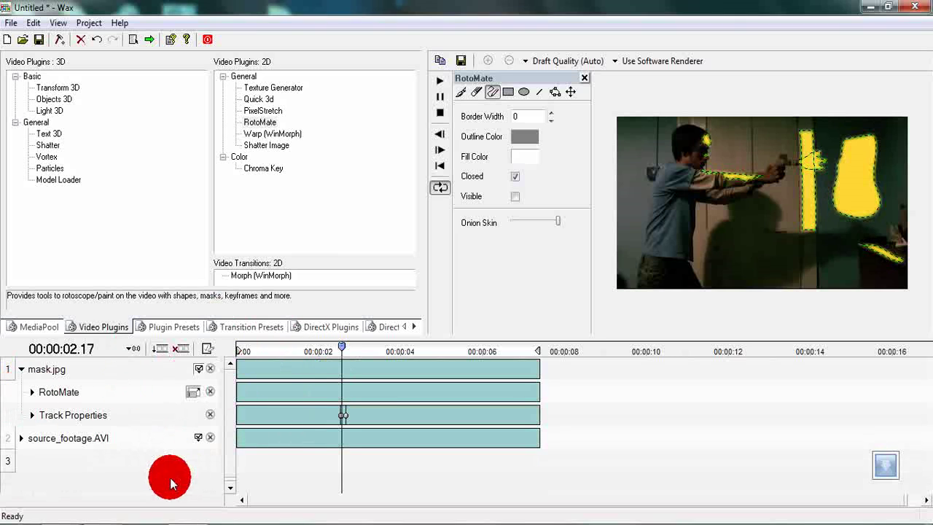
{"action": "mouse_move", "coordinate": [342, 349]}
{"action": "left_mouse_down"}
{"action": "mouse_move", "coordinate": [332, 350]}
{"action": "mouse_move", "coordinate": [356, 356]}
{"action": "mouse_move", "coordinate": [332, 365]}
{"action": "left_mouse_up"}
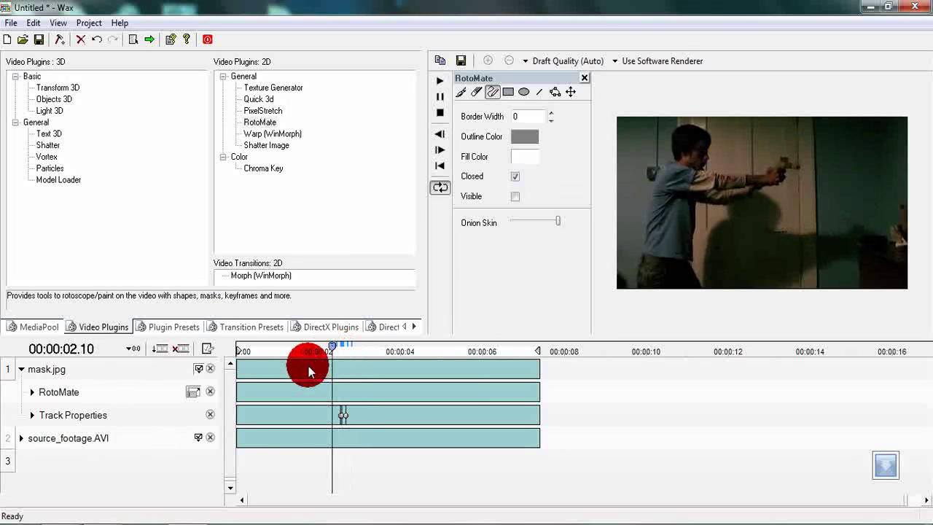
{"action": "left_click", "coordinate": [32, 415]}
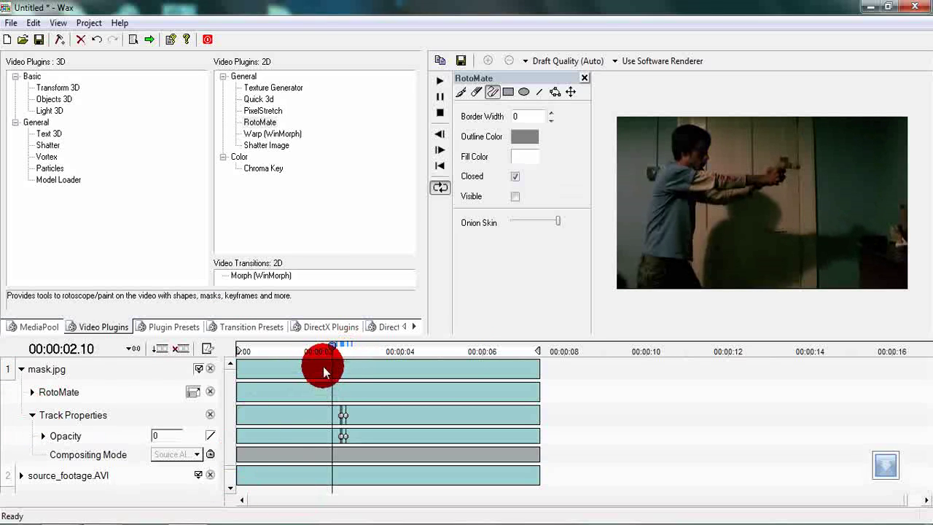
{"action": "left_click_drag", "start_coordinate": [334, 351], "coordinate": [343, 351]}
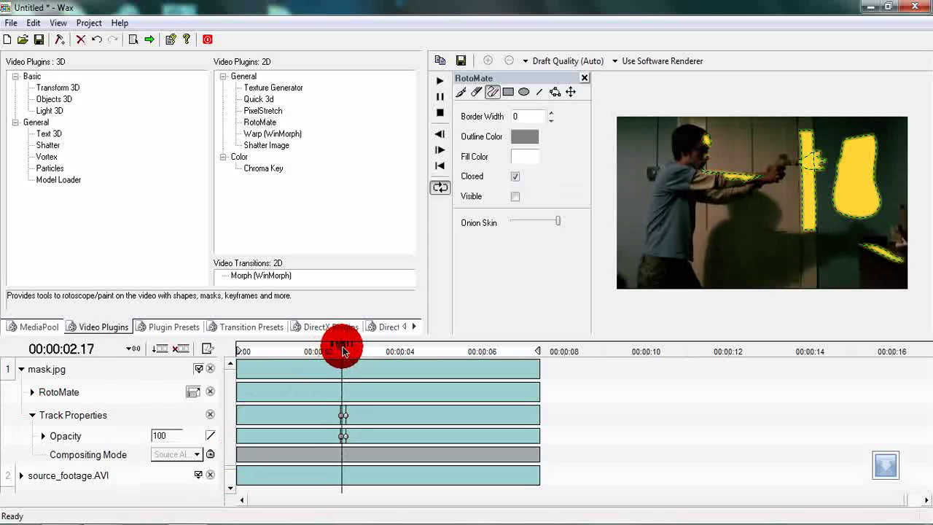
{"action": "double_click", "coordinate": [175, 435]}
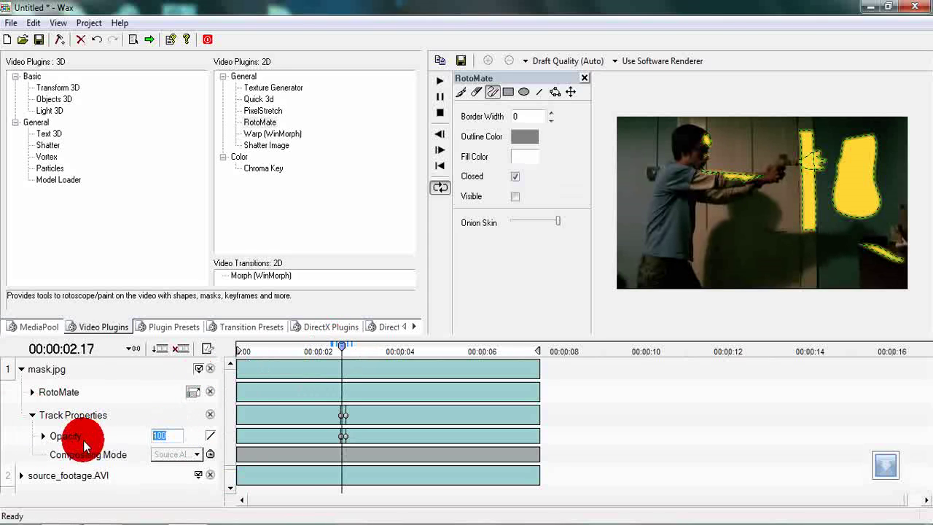
{"action": "key", "text": "Return"}
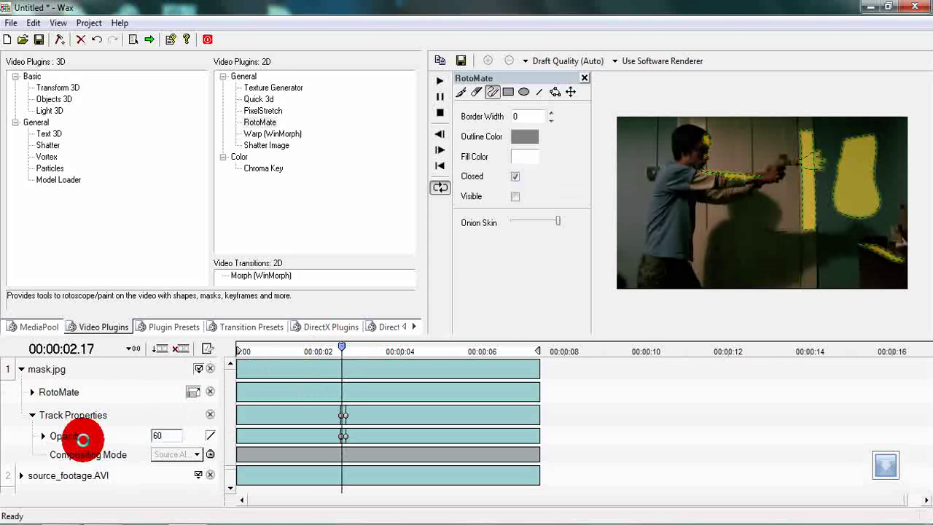
{"action": "left_click", "coordinate": [149, 481]}
{"action": "left_click_drag", "start_coordinate": [229, 390], "coordinate": [229, 408]}
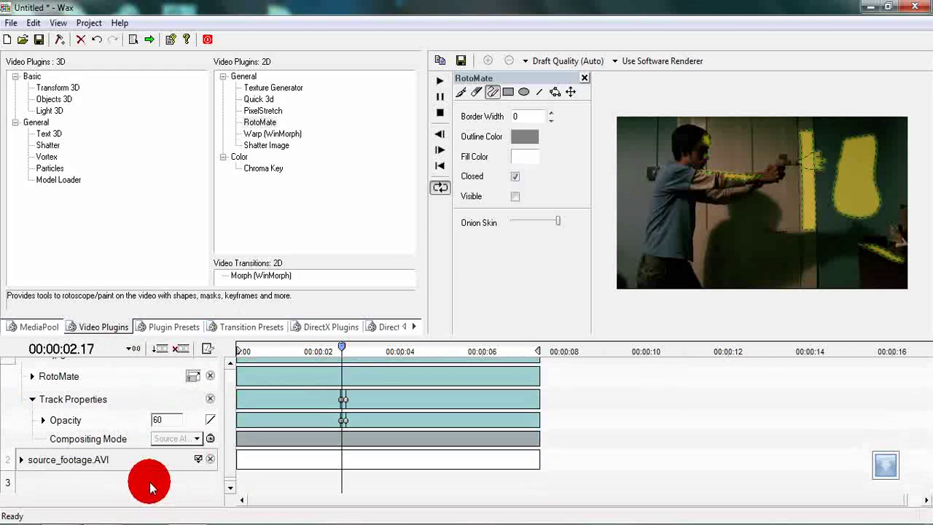
{"action": "left_click", "coordinate": [267, 458]}
Scrub the timeline around the Opacity keyframes to examine how the softened flash appears and fades.
{"action": "left_click", "coordinate": [340, 351]}
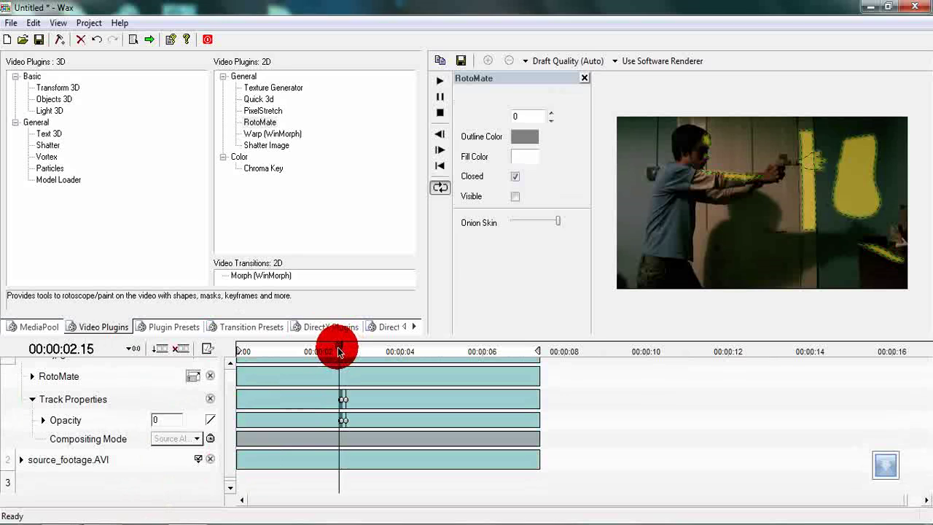
{"action": "left_click_drag", "start_coordinate": [339, 353], "coordinate": [333, 350]}
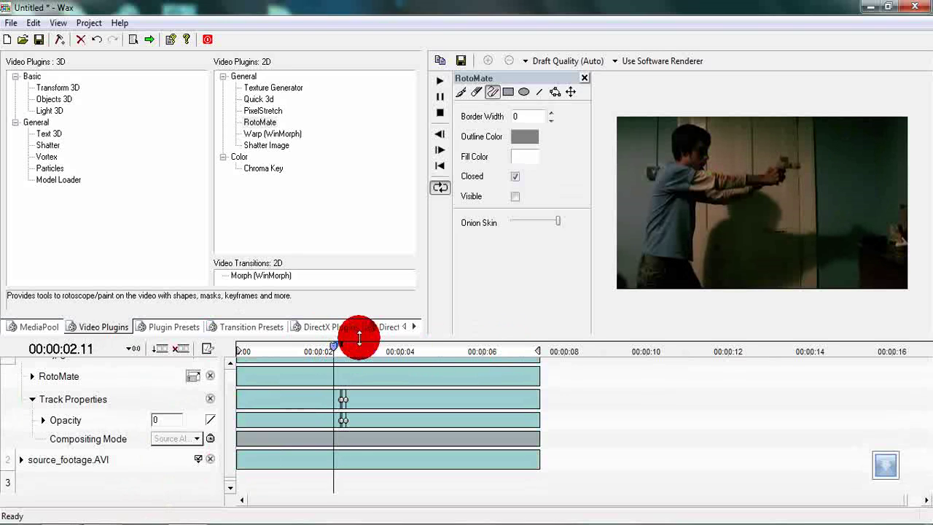
{"action": "key", "text": "space"}
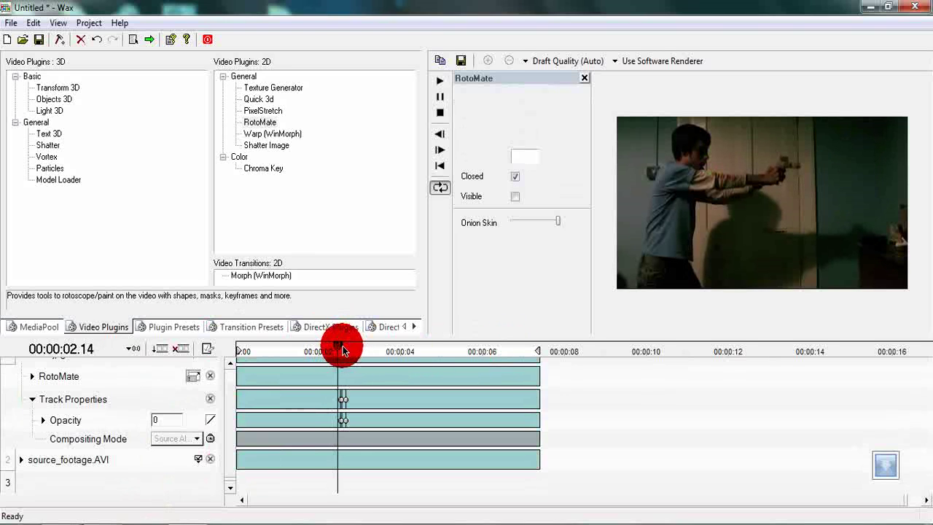
{"action": "key", "text": "space"}
{"action": "key", "text": "space"}
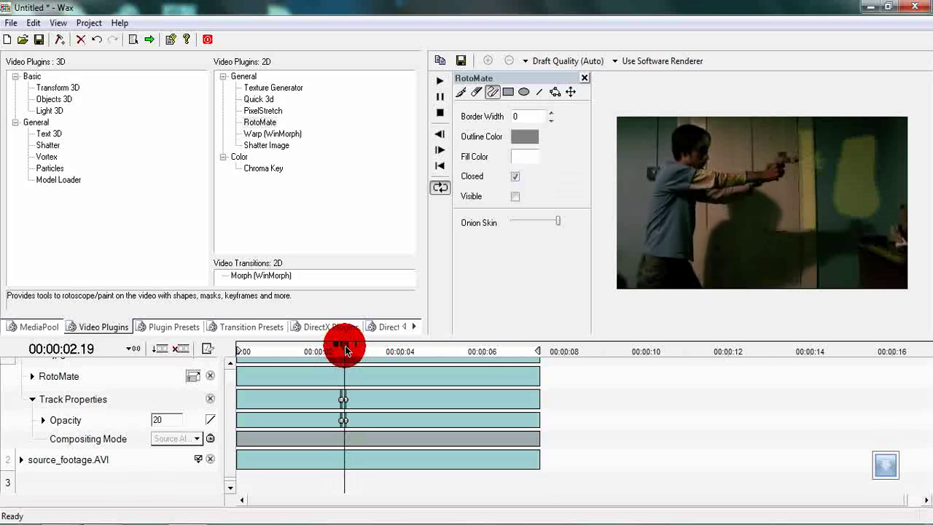
{"action": "mouse_move", "coordinate": [346, 352]}
{"action": "left_mouse_down"}
{"action": "mouse_move", "coordinate": [354, 354]}
{"action": "mouse_move", "coordinate": [337, 353]}
{"action": "left_mouse_up"}
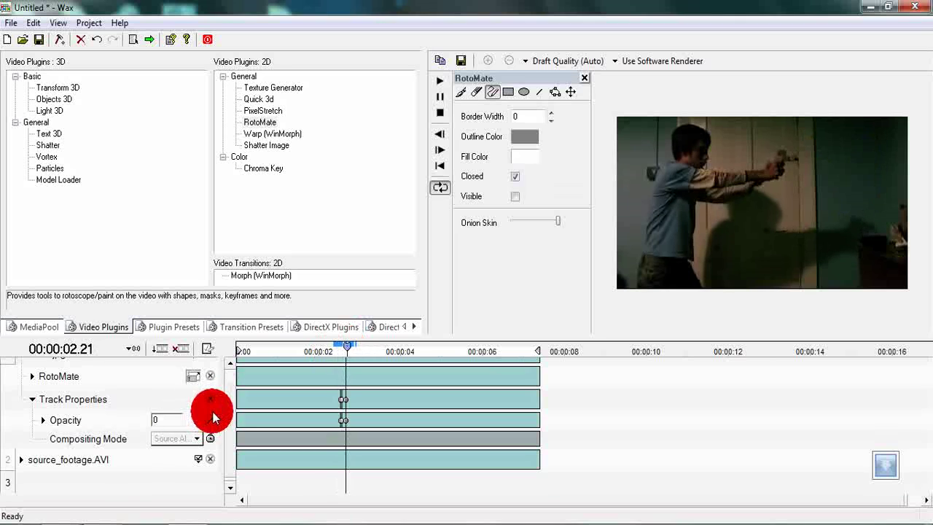
Step frame by frame back and forth across the flash to examine its timing against the footage.
{"action": "key", "text": "Left"}
{"action": "key", "text": "Left"}
{"action": "key", "text": "Left"}
{"action": "key", "text": "Left"}
{"action": "key", "text": "Left"}
{"action": "key", "text": "Right"}
{"action": "key", "text": "Right"}
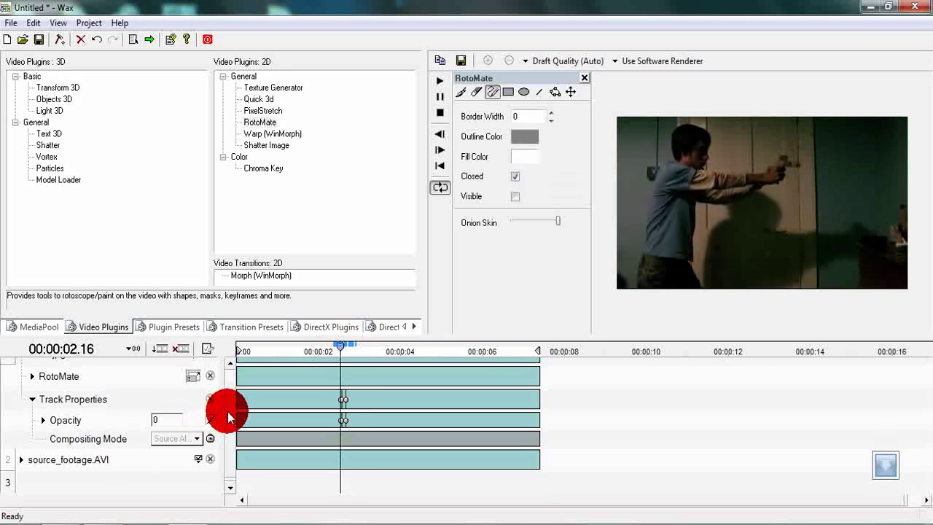
{"action": "key", "text": "Left"}
{"action": "key", "text": "Left"}
{"action": "key", "text": "Left"}
{"action": "key", "text": "Right"}
{"action": "key", "text": "Right"}
{"action": "key", "text": "Right"}
{"action": "key", "text": "Right"}
{"action": "key", "text": "Right"}
{"action": "key", "text": "Right"}
{"action": "key", "text": "Right"}
{"action": "key", "text": "Right"}
{"action": "key", "text": "Right"}
{"action": "key", "text": "Right"}
{"action": "key", "text": "Right"}
{"action": "key", "text": "Right"}
{"action": "key", "text": "Right"}
{"action": "key", "text": "Left"}
{"action": "key", "text": "Left"}
{"action": "key", "text": "Left"}
{"action": "key", "text": "Left"}
{"action": "key", "text": "Left"}
{"action": "key", "text": "Left"}
{"action": "key", "text": "Left"}
{"action": "key", "text": "Left"}
{"action": "key", "text": "Left"}
{"action": "key", "text": "Left"}
{"action": "key", "text": "Left"}
{"action": "key", "text": "Left"}
{"action": "key", "text": "Left"}
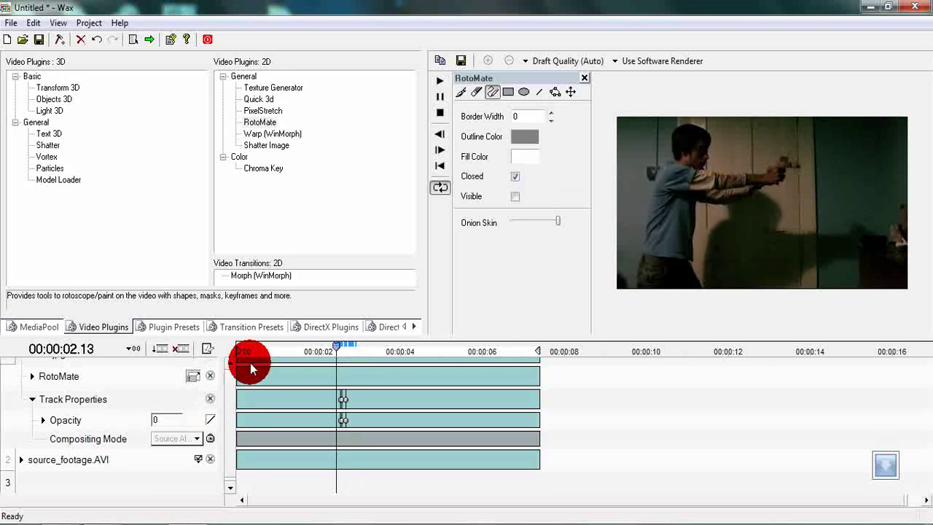
Go to 00:00:02.07, then review and accept the project's output settings for video.avi.
{"action": "left_click_drag", "start_coordinate": [338, 354], "coordinate": [328, 354]}
{"action": "left_click", "coordinate": [131, 38]}
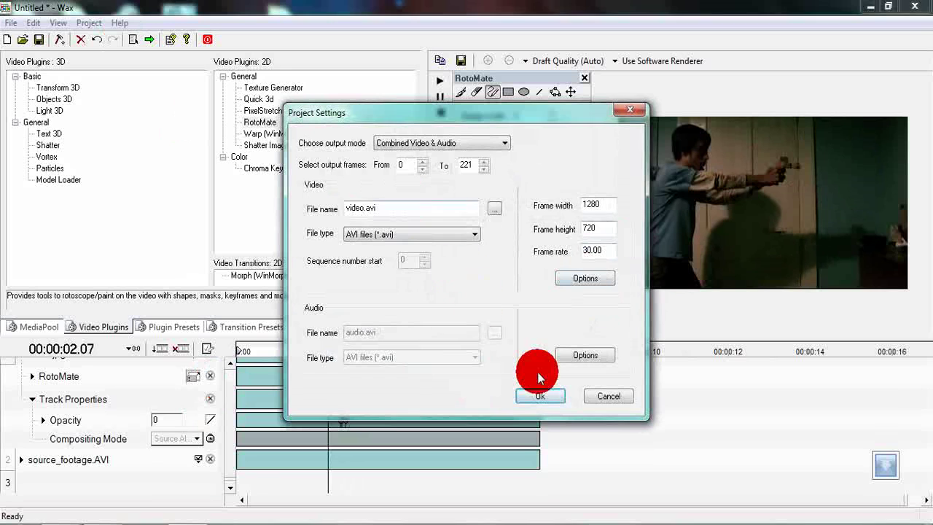
{"action": "left_click", "coordinate": [543, 395]}
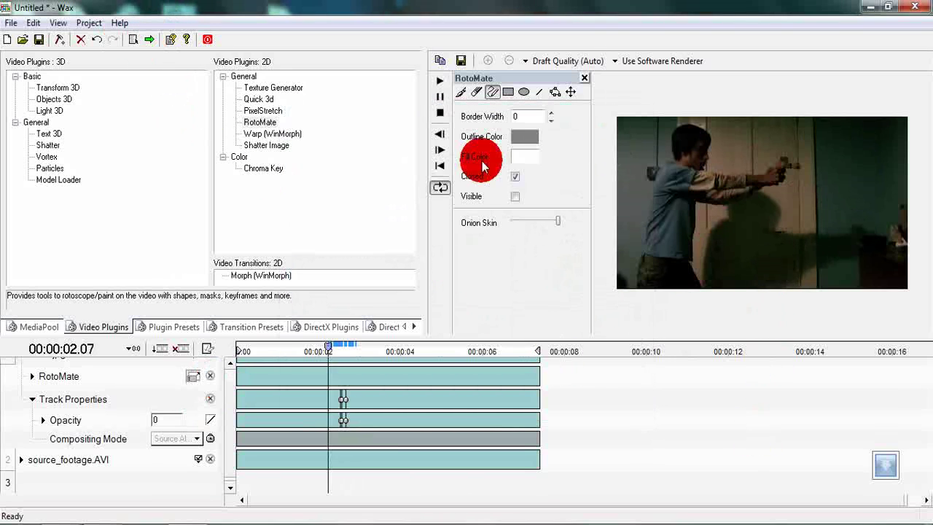
Close the RotoMate tool settings and check the flash between 00:00:02.13 and 00:00:02.17 in the enlarged preview.
{"action": "left_click", "coordinate": [584, 78]}
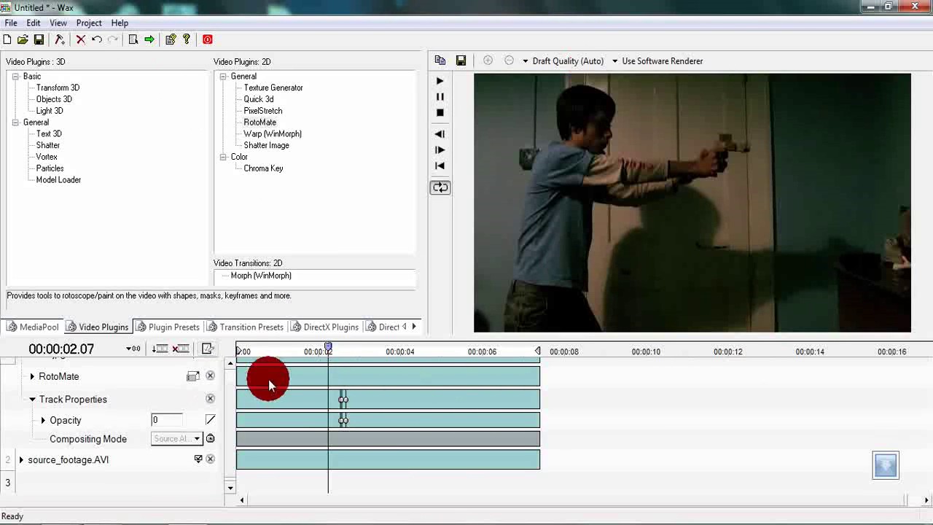
{"action": "left_click_drag", "start_coordinate": [333, 346], "coordinate": [343, 377]}
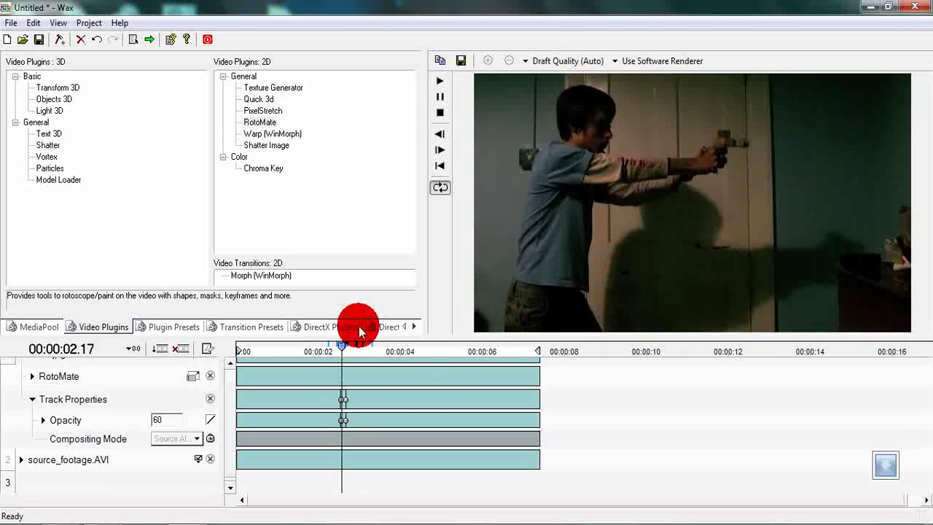
{"action": "left_click", "coordinate": [335, 352]}
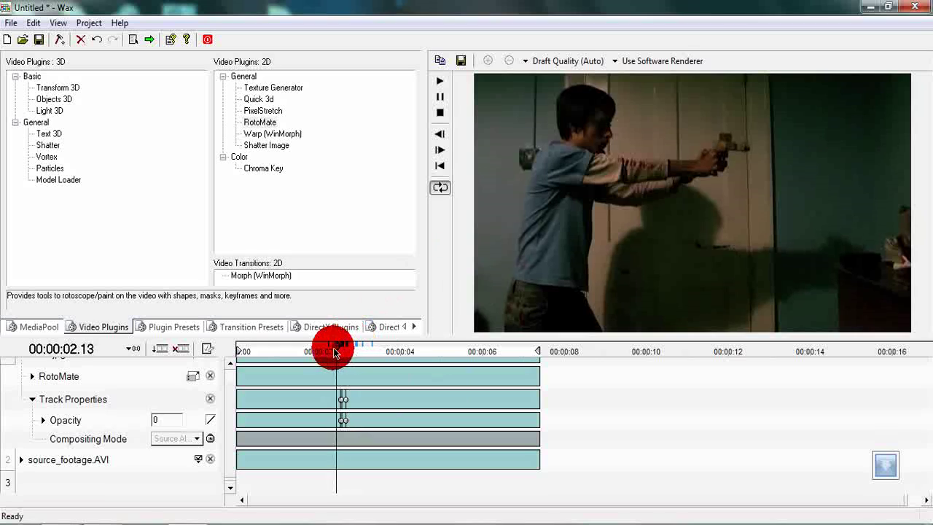